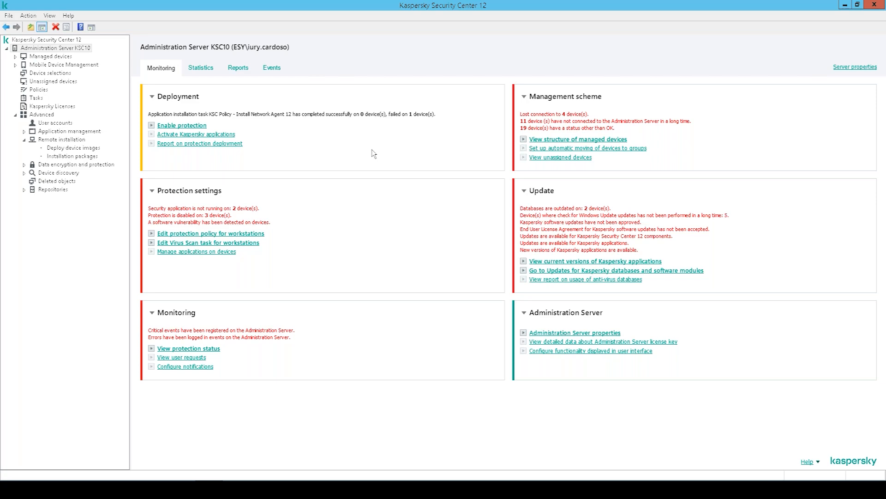
# - Switch to the Kaspersky Security Center Web Console and look over the monitoring dashboard
pyautogui.click(534, 5)
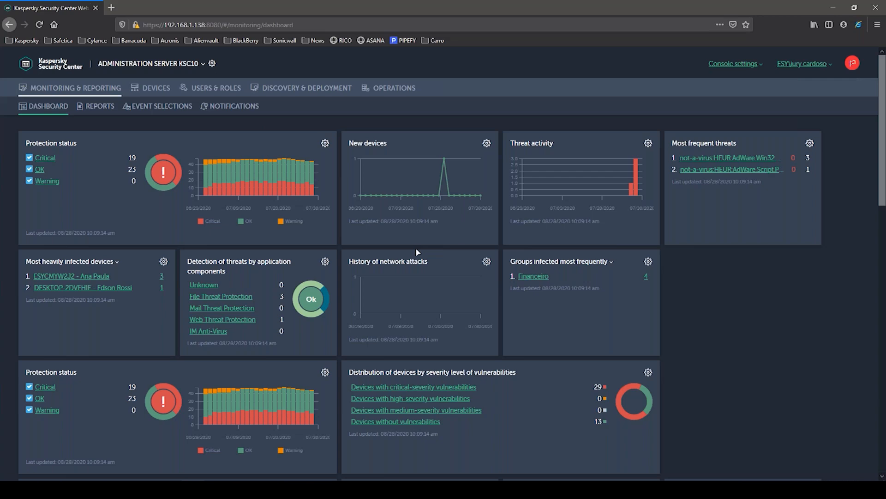
pyautogui.scroll(-3, 684, 263)
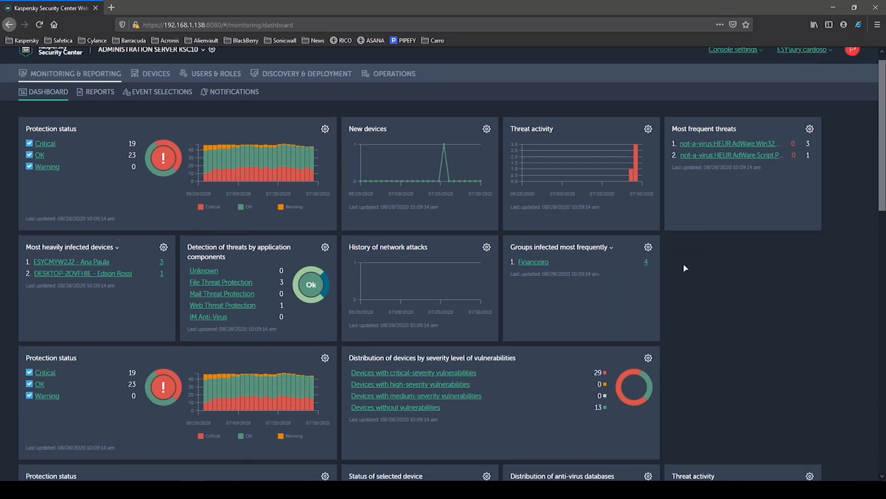
pyautogui.scroll(3, 683, 262)
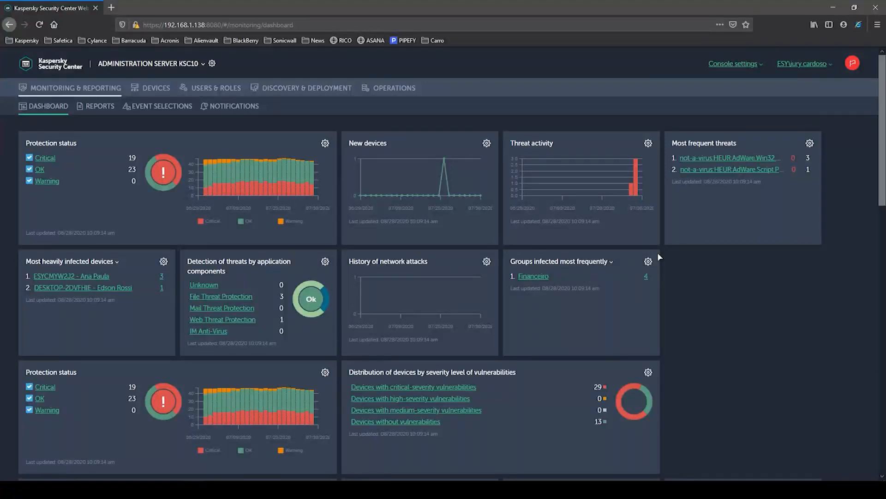
# - Open the web plug-ins in the console settings and check the list of plug-ins available to add
pyautogui.click(749, 67)
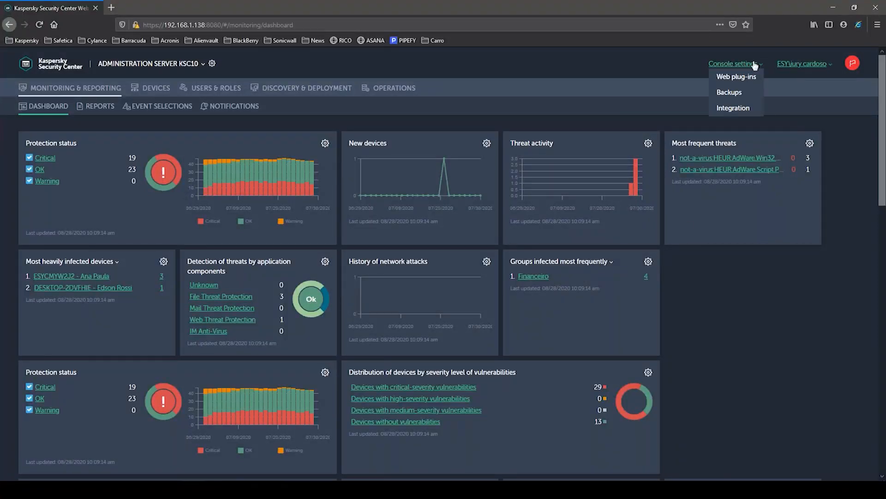
pyautogui.click(742, 79)
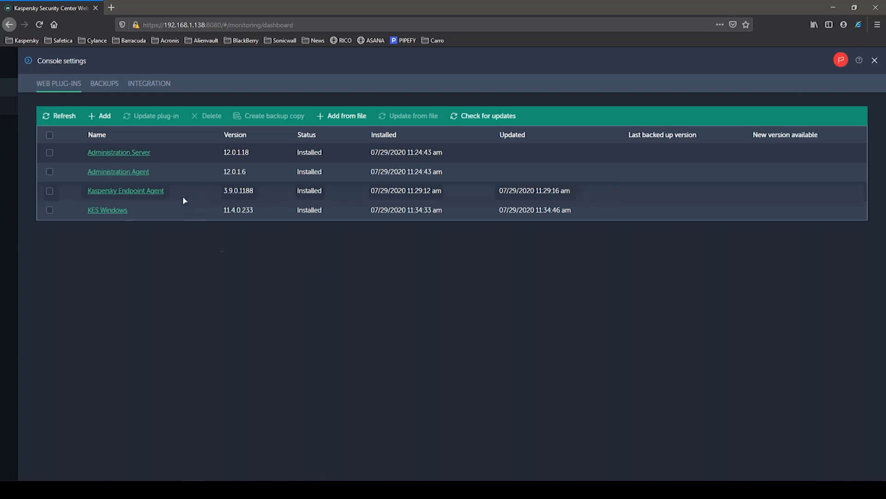
pyautogui.moveTo(175, 194); pyautogui.dragTo(101, 196)
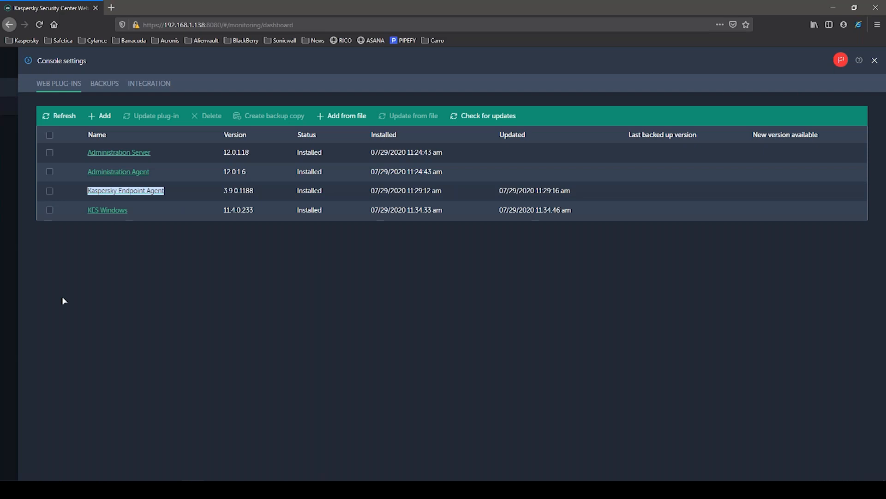
pyautogui.click(107, 303)
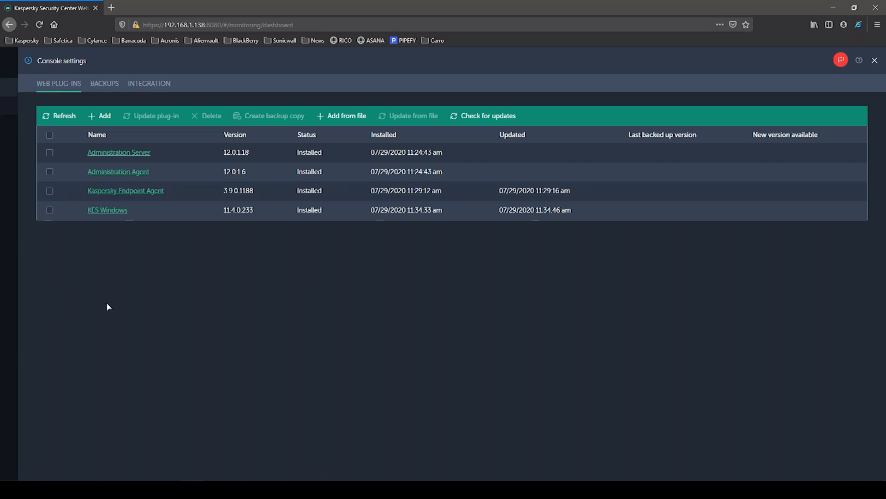
pyautogui.click(100, 116)
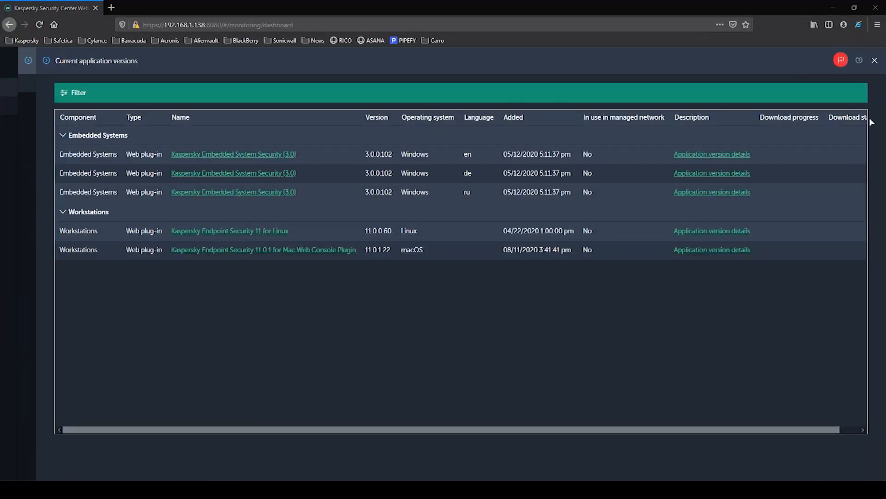
pyautogui.click(874, 61)
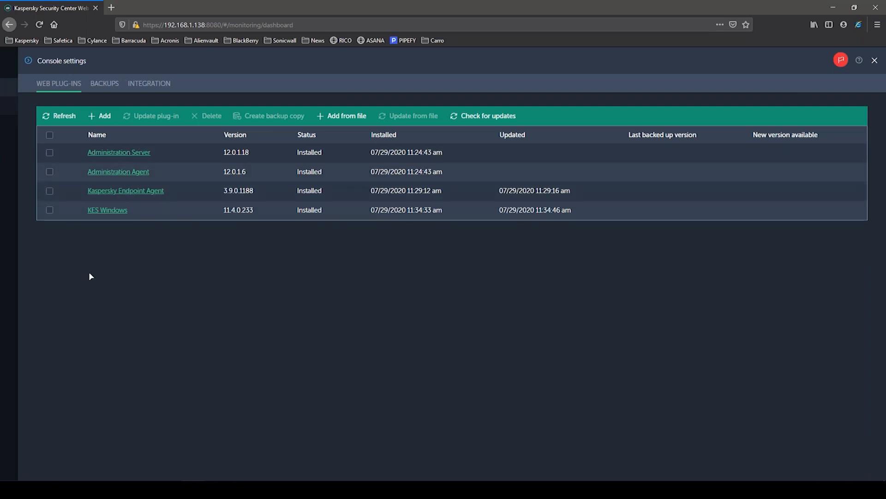
# - Review the versions and installation details of the Kaspersky Endpoint Agent and KES Windows plug-ins
pyautogui.moveTo(216, 189); pyautogui.dragTo(544, 229)
pyautogui.click(408, 248)
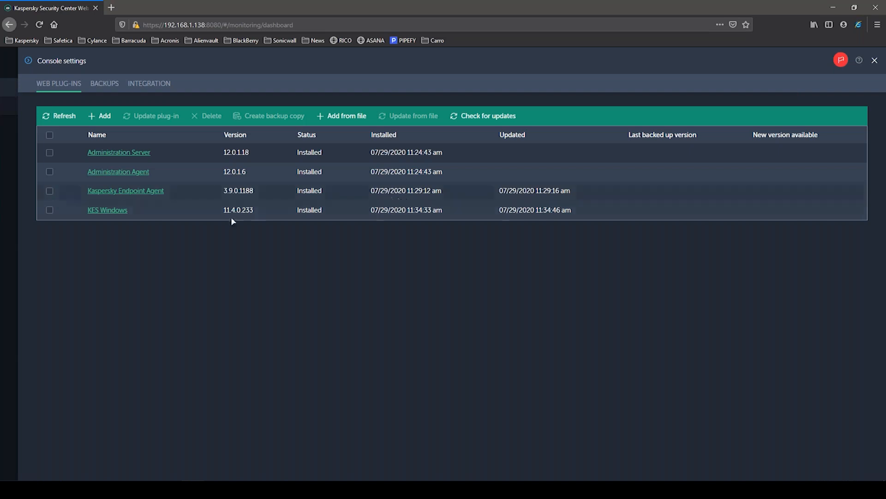
pyautogui.moveTo(224, 209); pyautogui.dragTo(254, 210)
pyautogui.click(424, 285)
pyautogui.hotkey('alt', 'Tab')
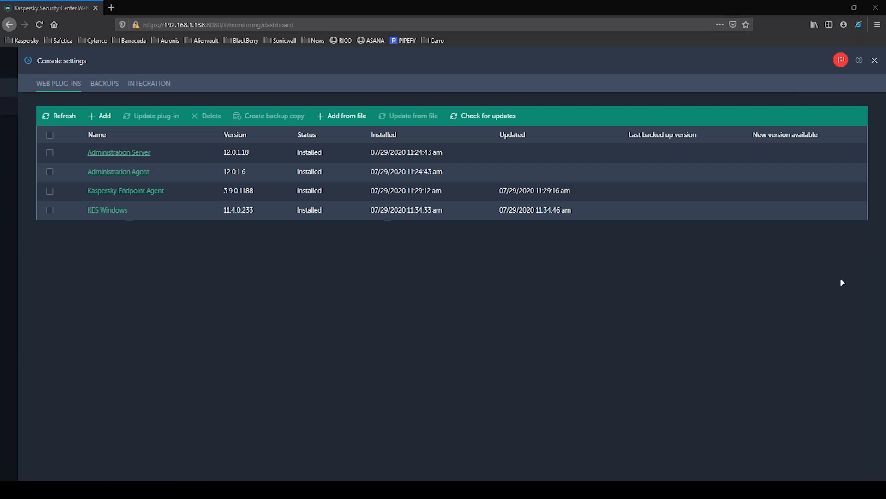
pyautogui.click(659, 243)
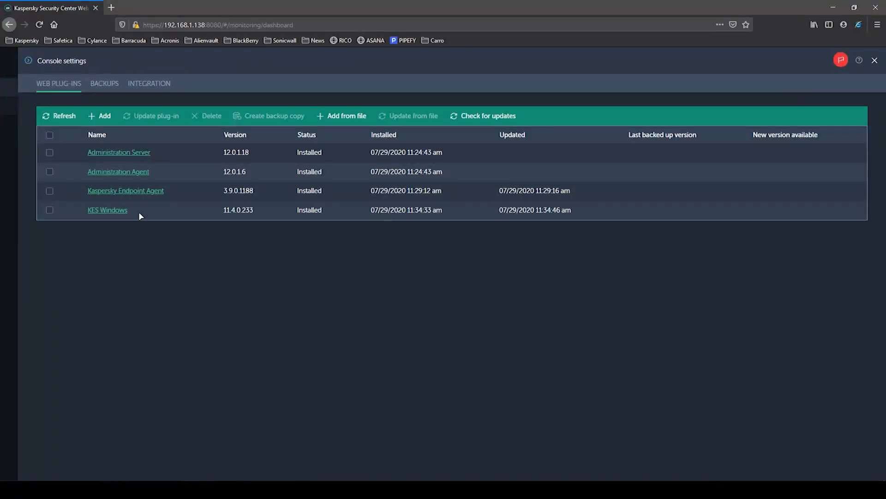
# - Leave the console settings and look through the device policies list down to the Kaspersky Endpoint Agent policies
pyautogui.click(875, 61)
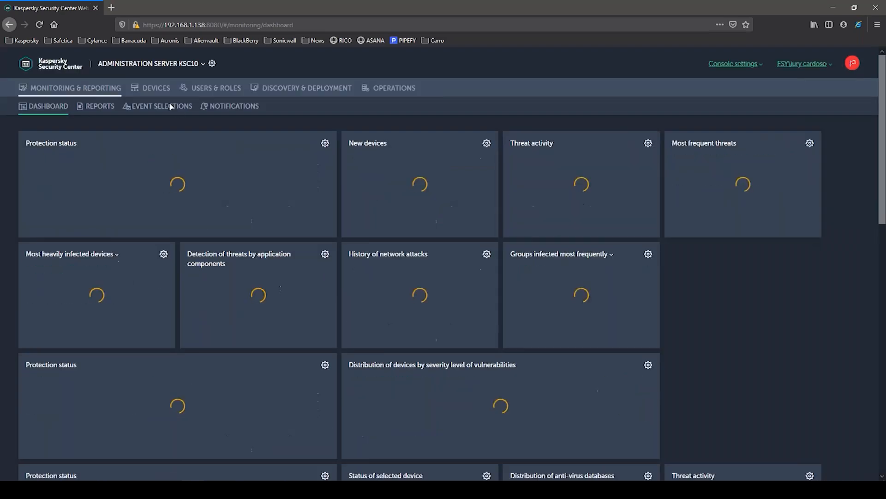
pyautogui.click(156, 88)
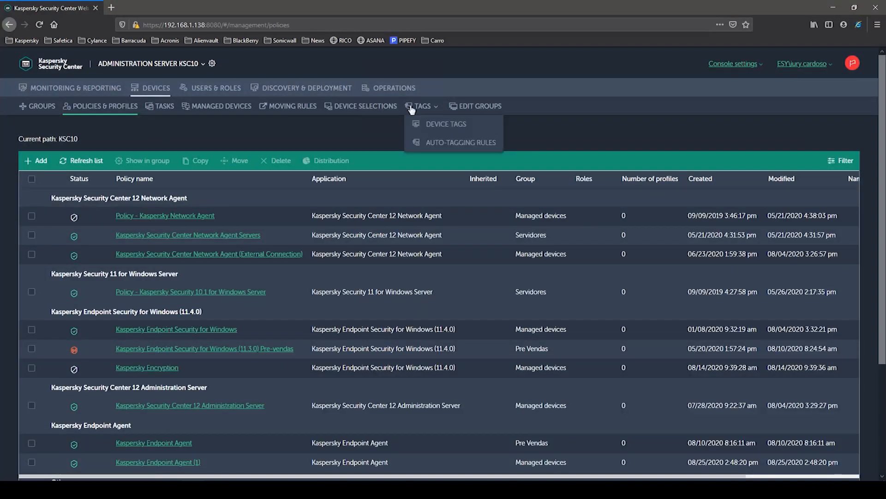
pyautogui.scroll(-3, 444, 129)
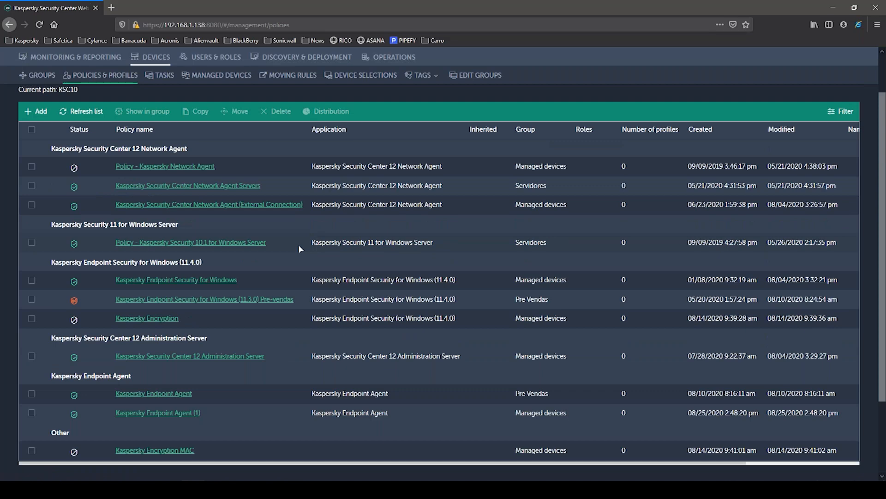
pyautogui.scroll(-3, 295, 240)
pyautogui.scroll(5, 298, 234)
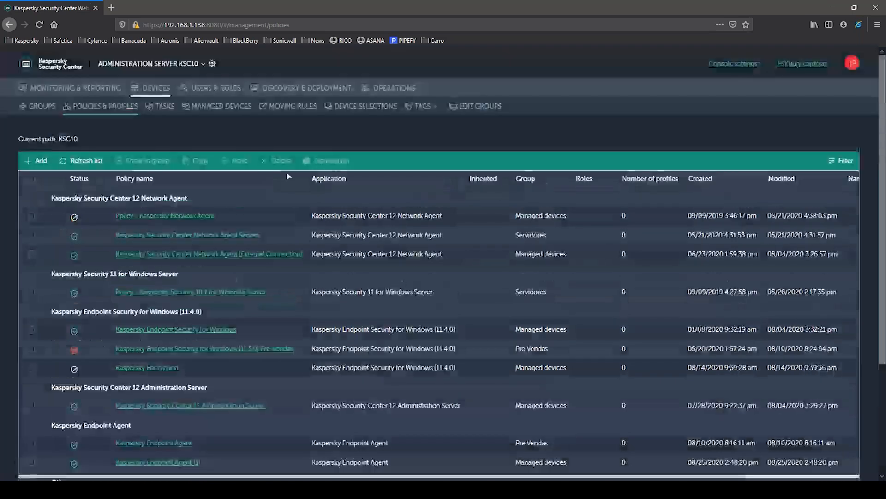
pyautogui.scroll(-3, 269, 240)
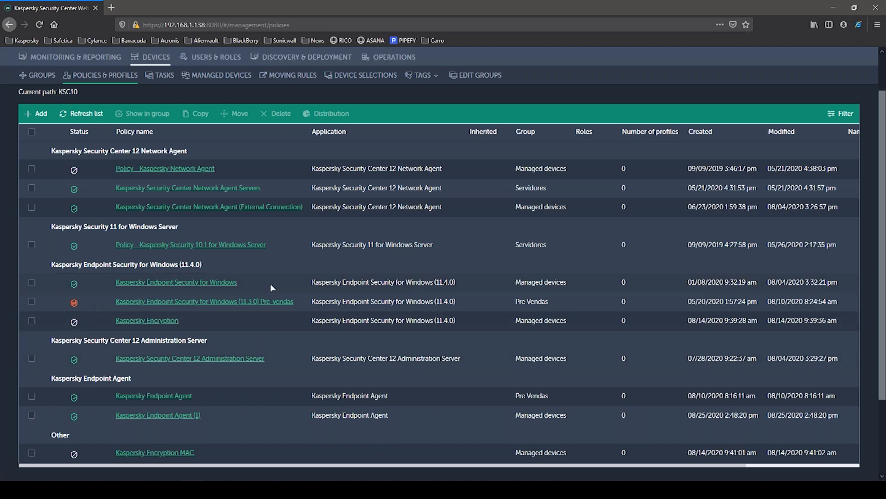
pyautogui.scroll(-3, 270, 284)
pyautogui.moveTo(136, 298); pyautogui.dragTo(37, 300)
pyautogui.click(209, 421)
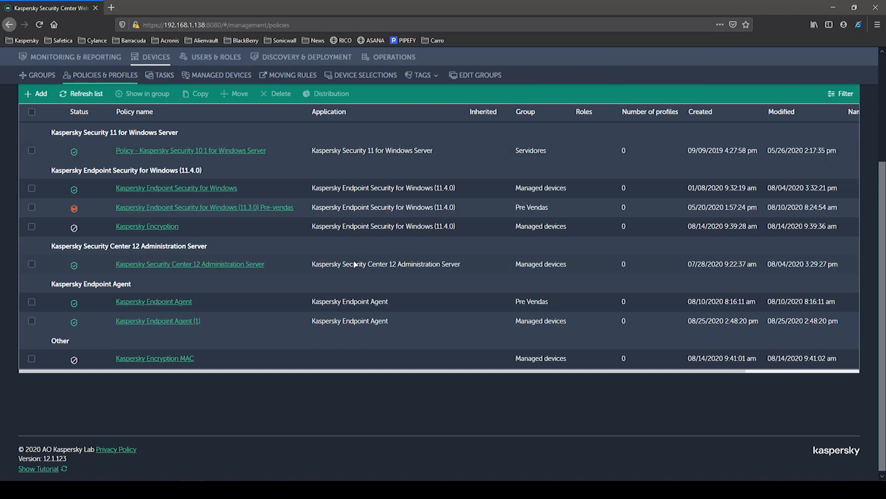
# - Open the Kaspersky Endpoint Agent policy of the Pre Vendas group and review its general details
pyautogui.click(159, 302)
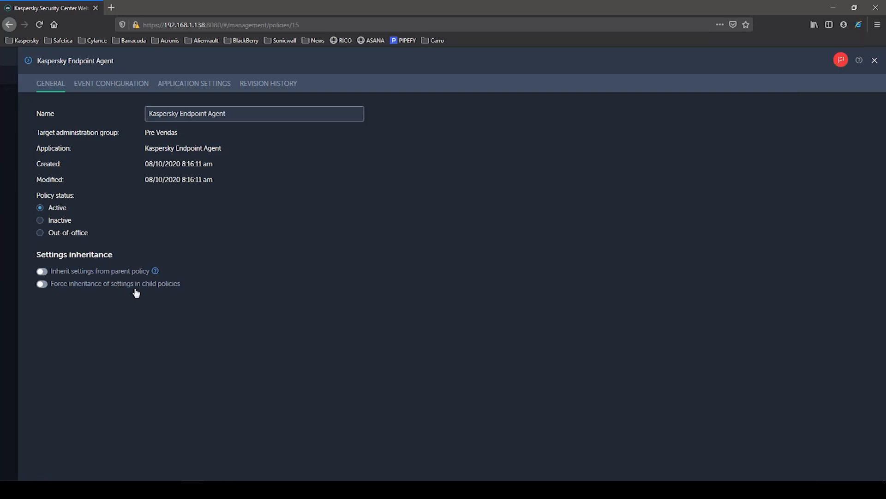
pyautogui.moveTo(182, 175); pyautogui.dragTo(129, 132)
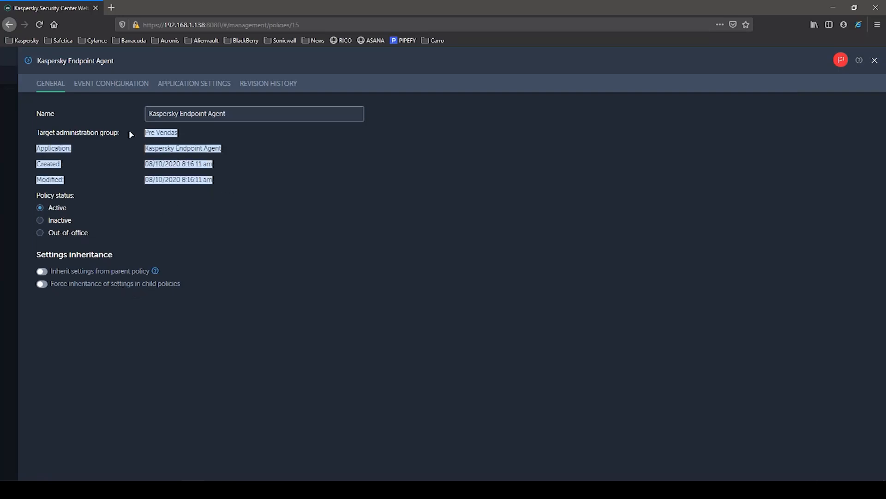
pyautogui.click(199, 190)
# - Review the policy's event configuration across all severity levels, including the storage term and notification options of the critical events
pyautogui.click(121, 91)
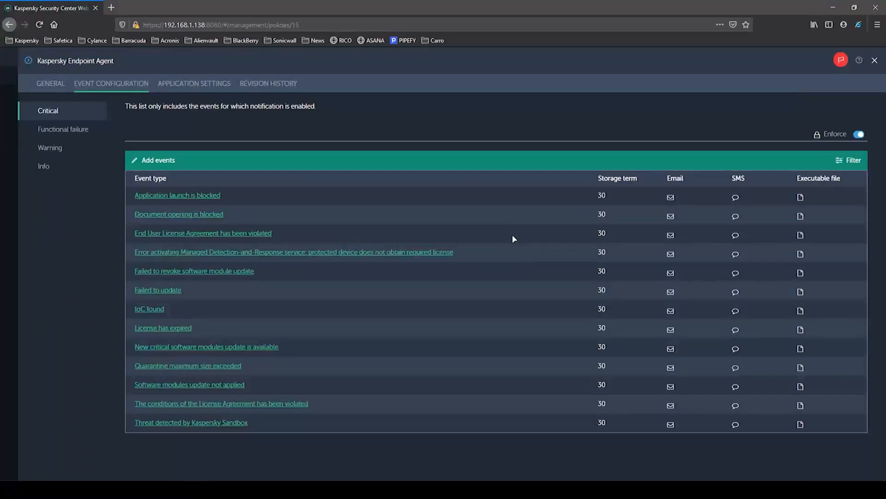
pyautogui.click(83, 135)
pyautogui.click(75, 151)
pyautogui.click(49, 170)
pyautogui.click(52, 113)
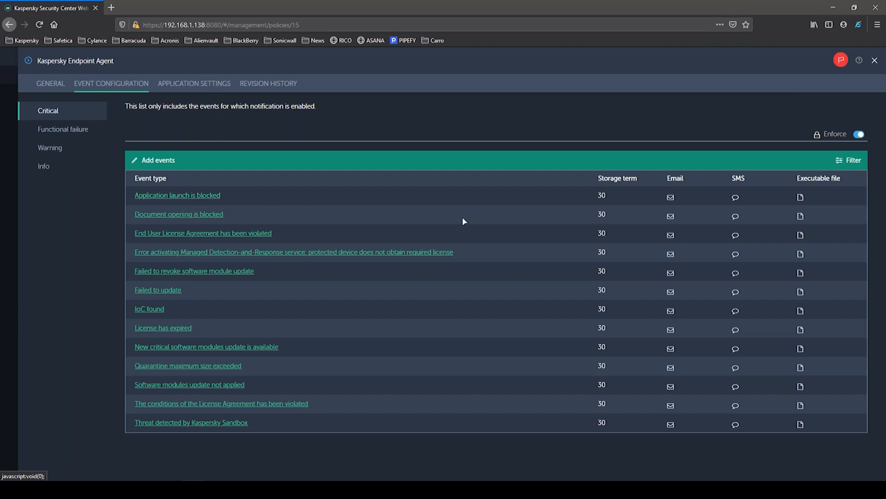
pyautogui.doubleClick(602, 195)
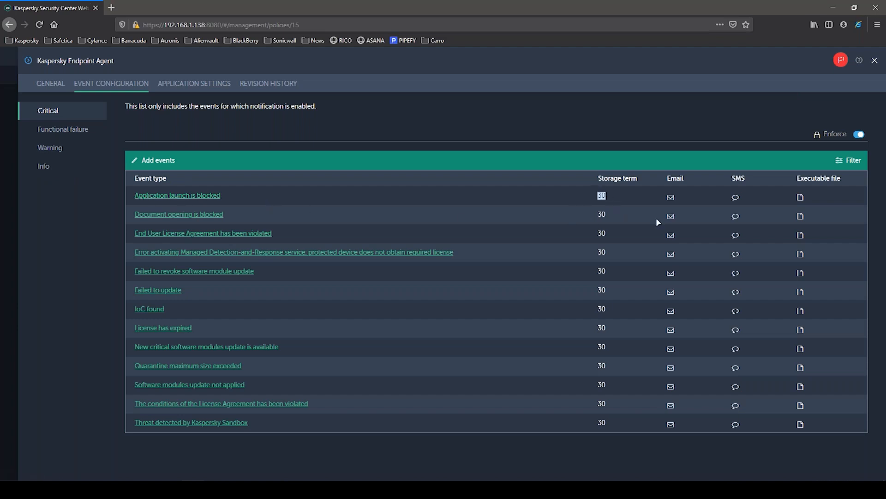
pyautogui.click(688, 199)
pyautogui.moveTo(794, 178); pyautogui.dragTo(844, 178)
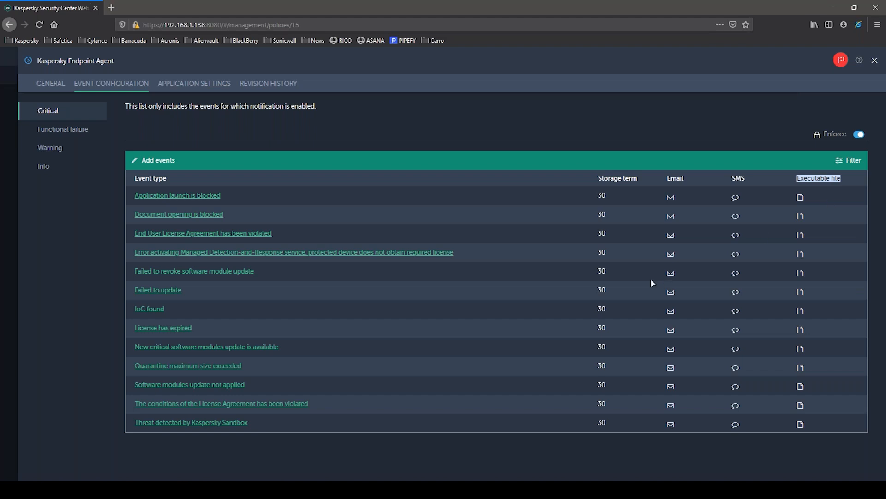
# - Open the security settings in the policy's application settings and try out the password protection option
pyautogui.click(196, 85)
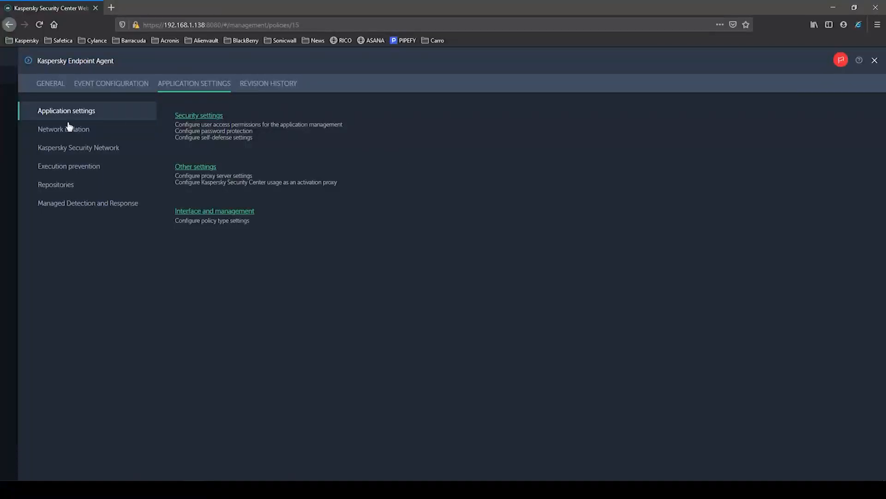
pyautogui.click(203, 115)
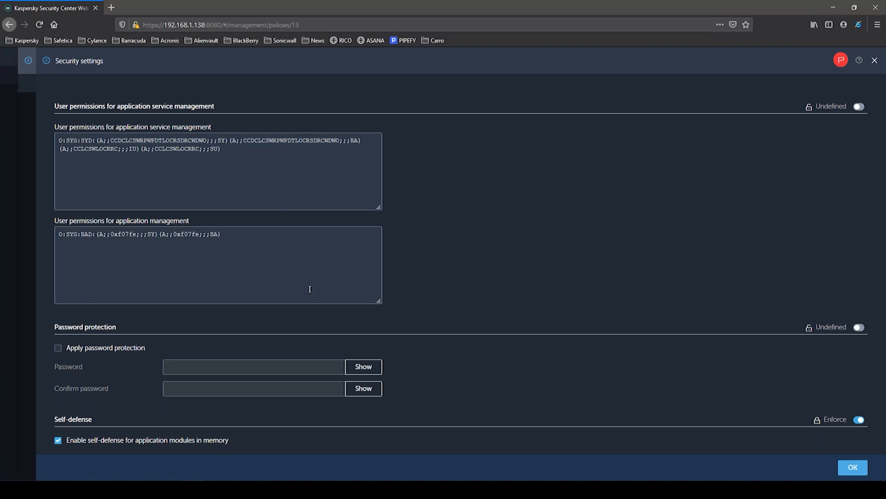
pyautogui.click(113, 351)
pyautogui.click(236, 368)
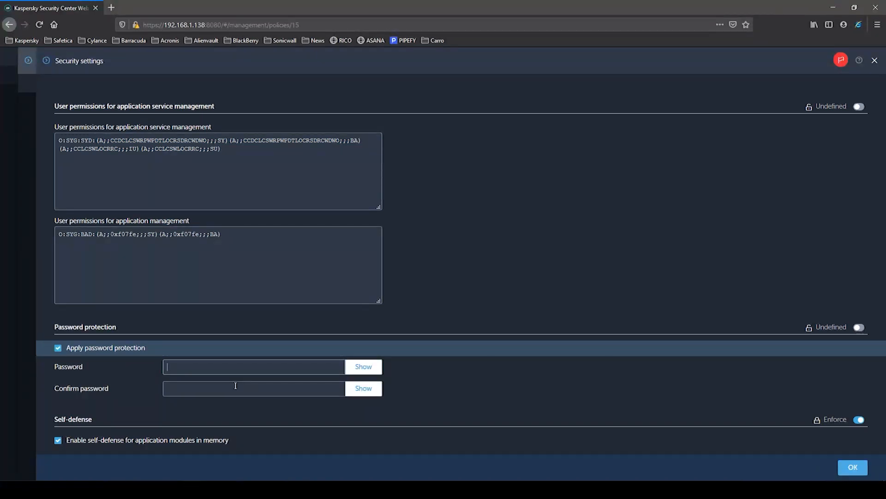
pyautogui.click(58, 347)
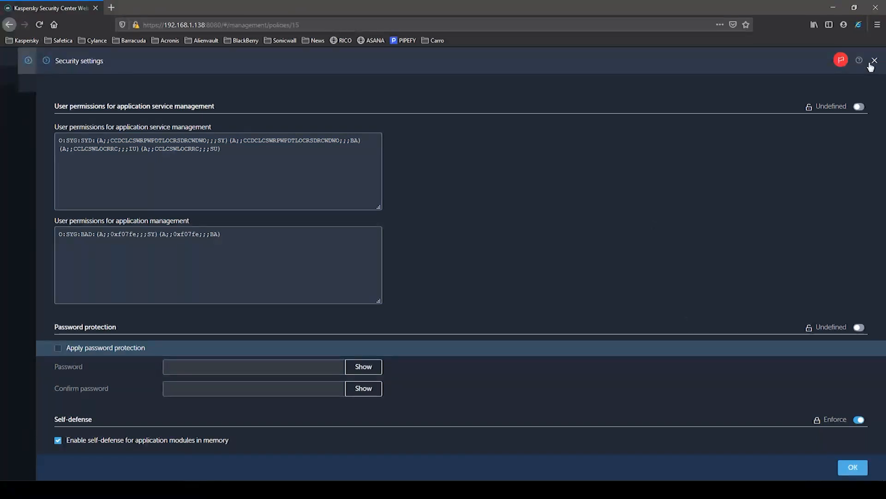
# - Try enforcing the user permissions for application service management, and leave the security settings
pyautogui.moveTo(813, 107); pyautogui.dragTo(846, 106)
pyautogui.click(857, 109)
pyautogui.click(861, 108)
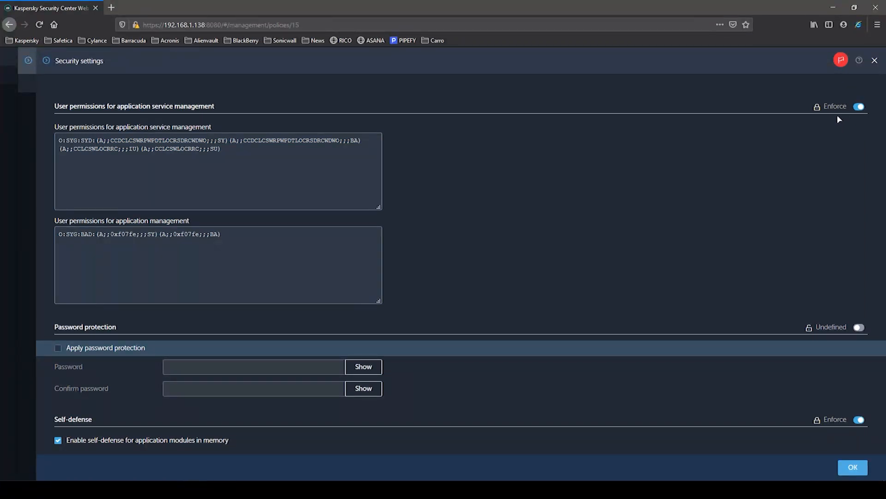
pyautogui.click(859, 107)
pyautogui.click(875, 61)
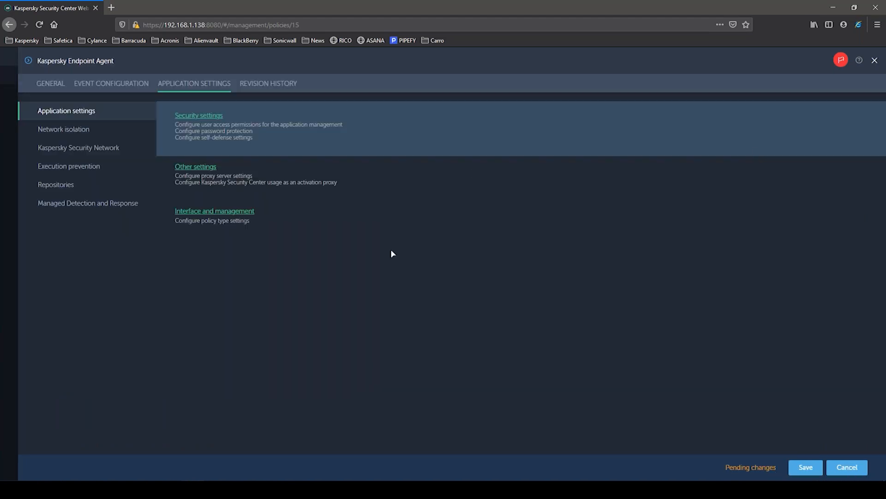
# - Review the policy's proxy server and licensing settings, and its policy type options under Interface and management
pyautogui.click(199, 166)
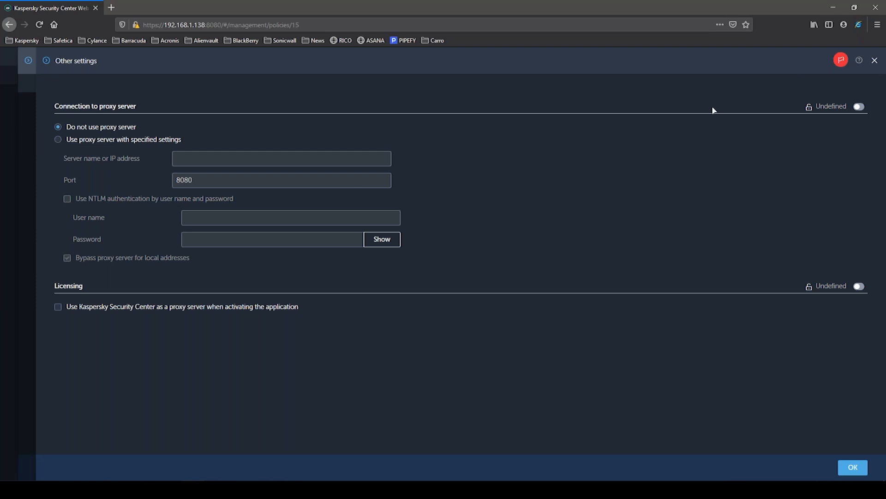
pyautogui.click(875, 61)
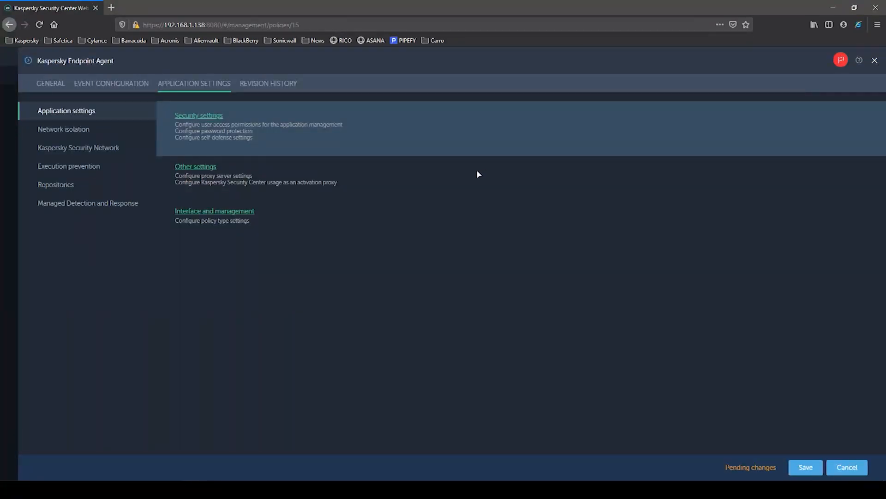
pyautogui.click(229, 212)
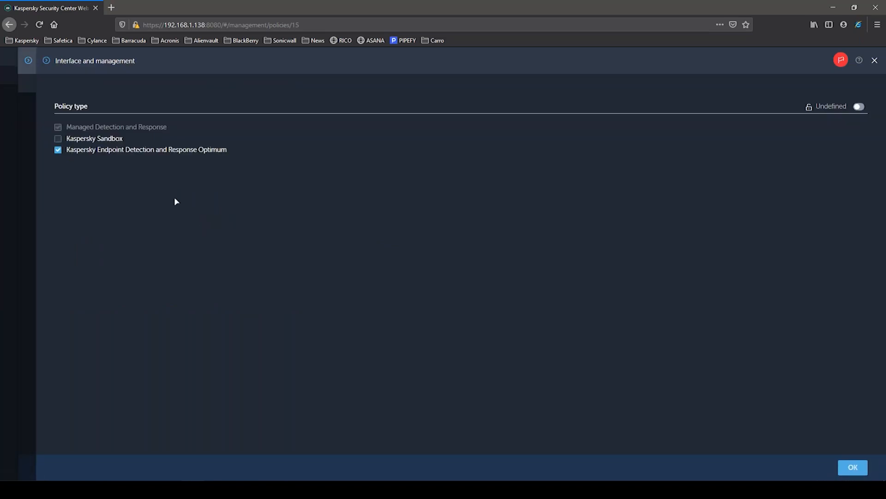
pyautogui.moveTo(170, 132); pyautogui.dragTo(68, 132)
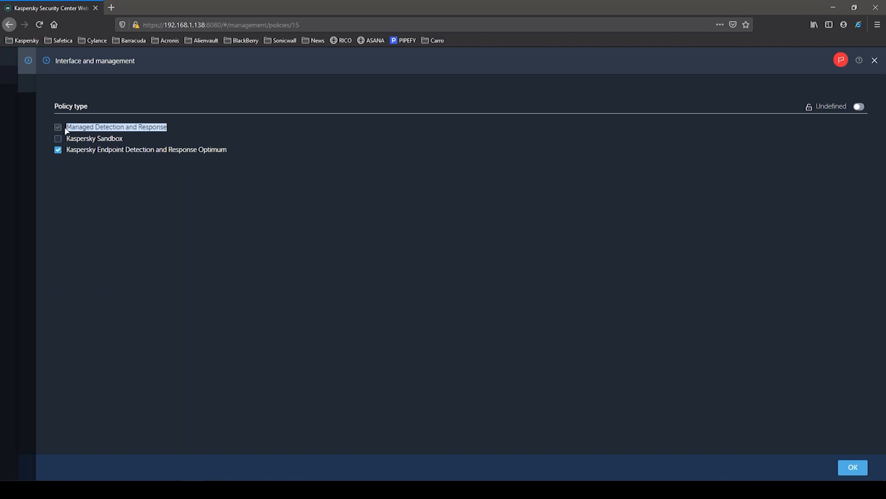
pyautogui.moveTo(226, 152); pyautogui.dragTo(66, 153)
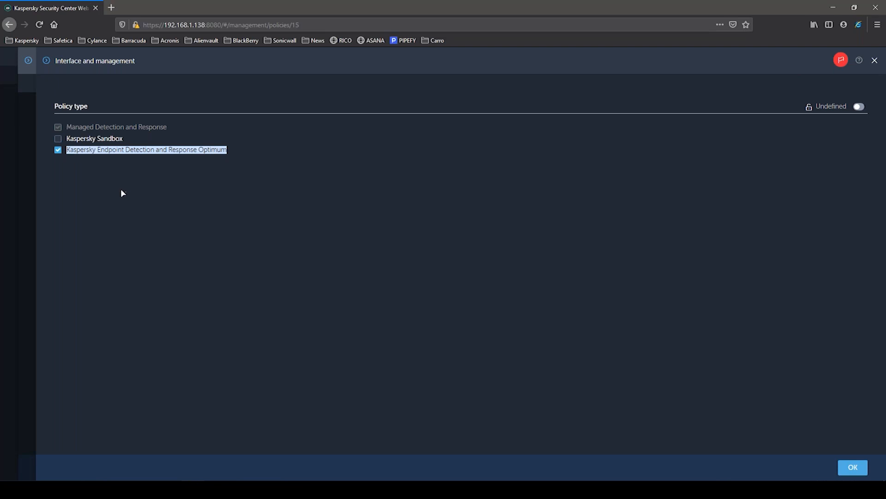
# - Compare the Kaspersky Sandbox and Kaspersky Endpoint Detection and Response Optimum policy types, and leave the interface and management settings
pyautogui.moveTo(123, 139); pyautogui.dragTo(66, 144)
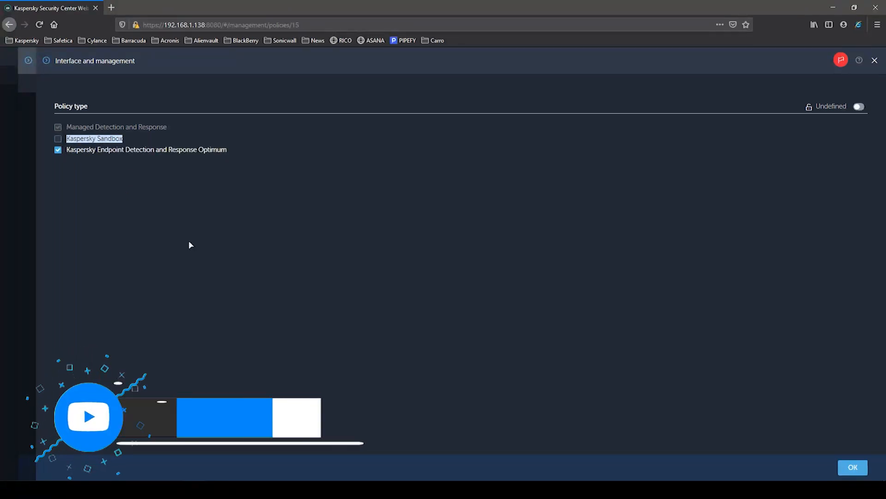
pyautogui.moveTo(227, 151); pyautogui.dragTo(66, 156)
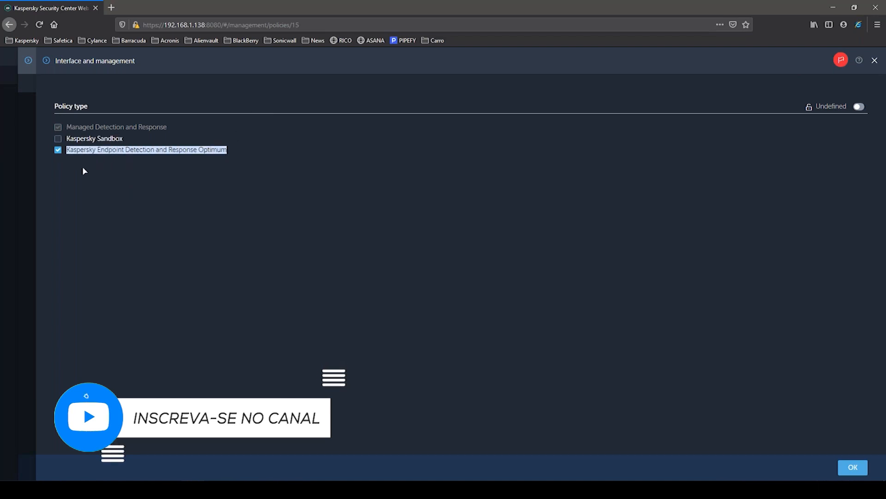
pyautogui.moveTo(123, 138); pyautogui.dragTo(66, 139)
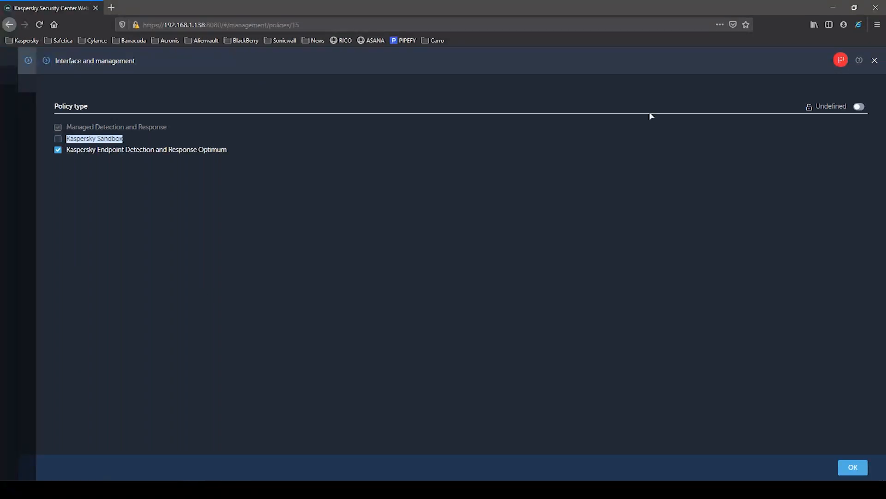
pyautogui.click(874, 60)
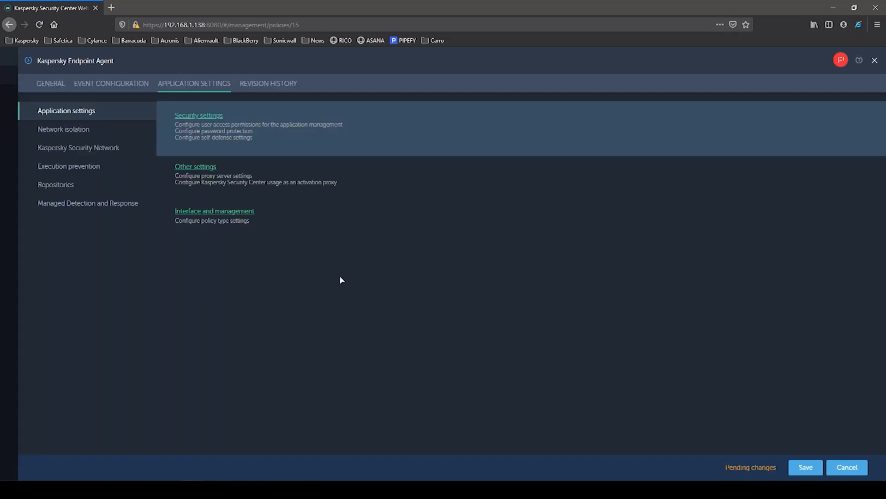
# - Review the general network isolation settings, focusing on the number of minutes before isolation is automatically disabled
pyautogui.click(71, 138)
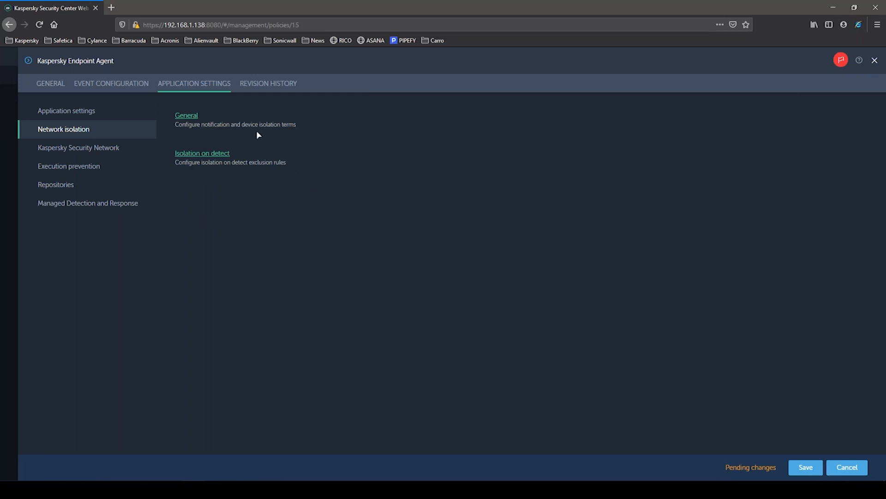
pyautogui.click(190, 116)
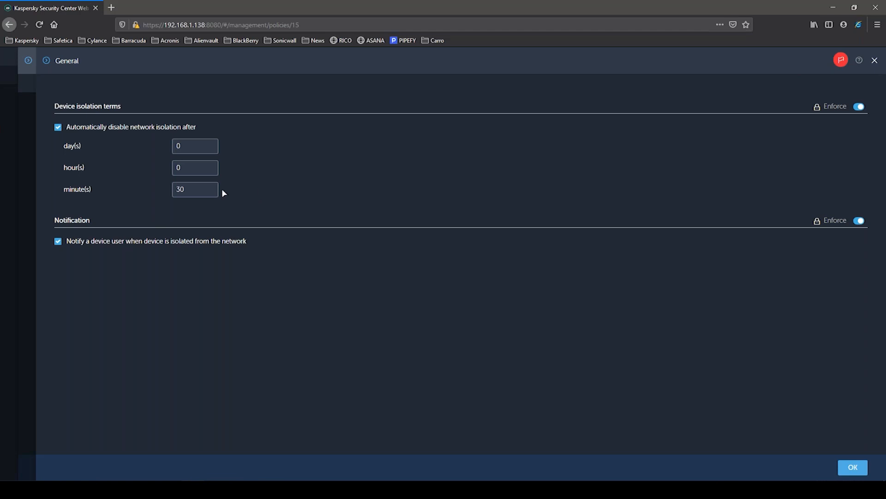
pyautogui.moveTo(209, 190); pyautogui.dragTo(167, 183)
pyautogui.click(300, 157)
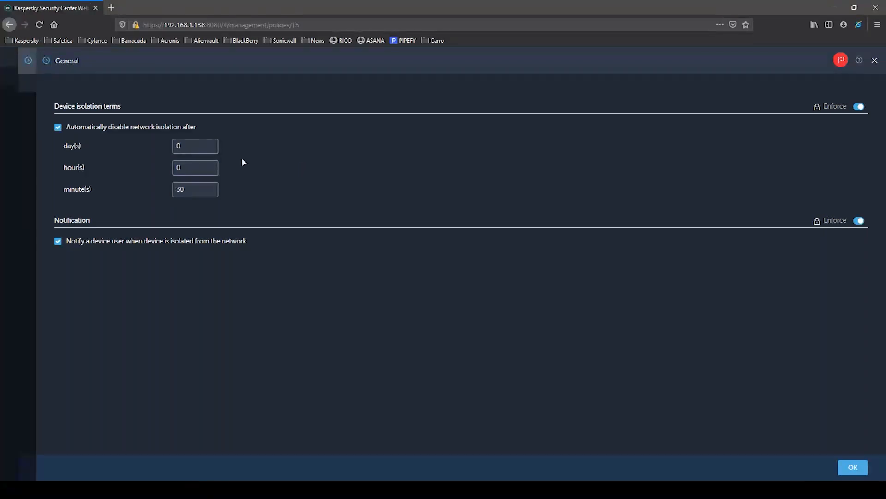
pyautogui.moveTo(198, 192); pyautogui.dragTo(153, 190)
pyautogui.click(874, 61)
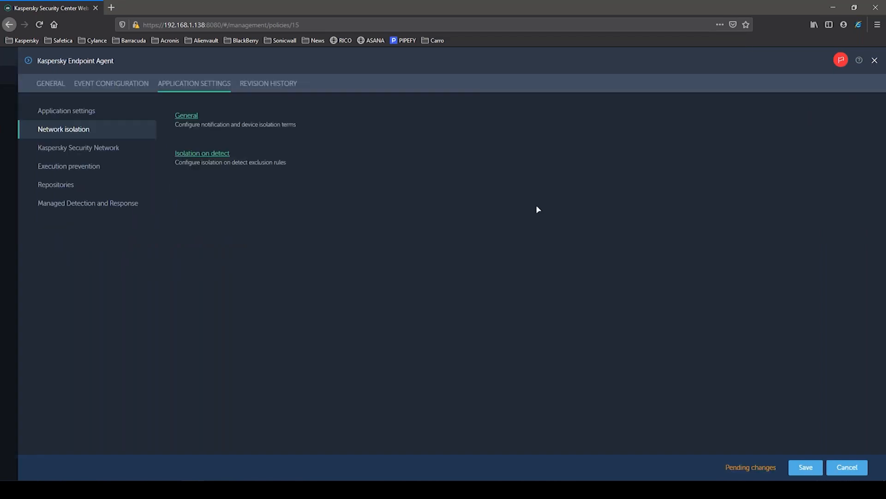
# - Review the exclusion rules for isolation on detect and the properties available for a new rule, without adding one
pyautogui.click(203, 154)
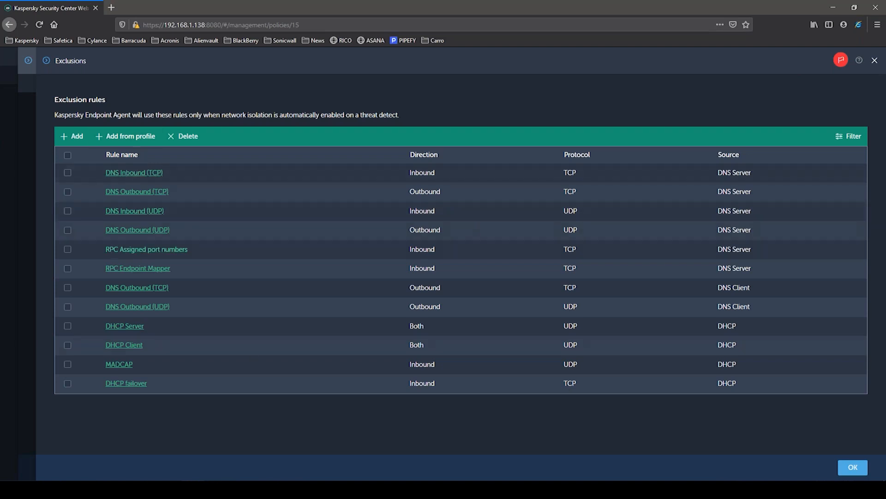
pyautogui.click(71, 135)
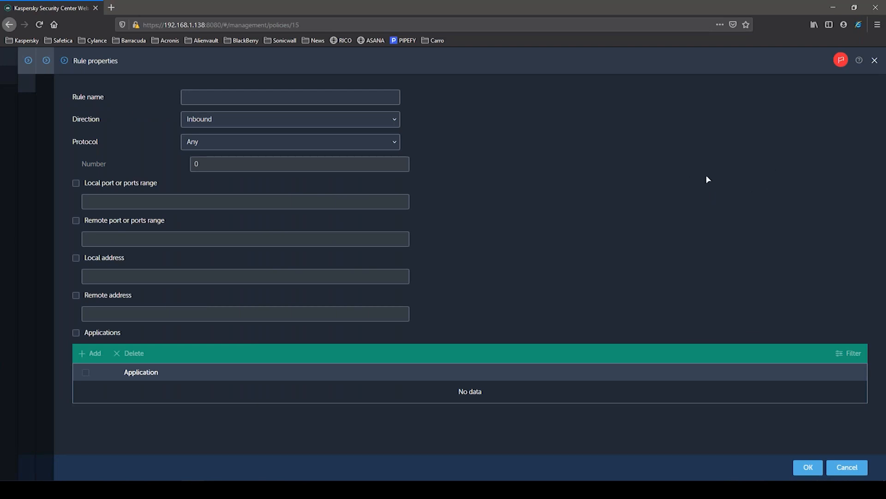
pyautogui.click(874, 62)
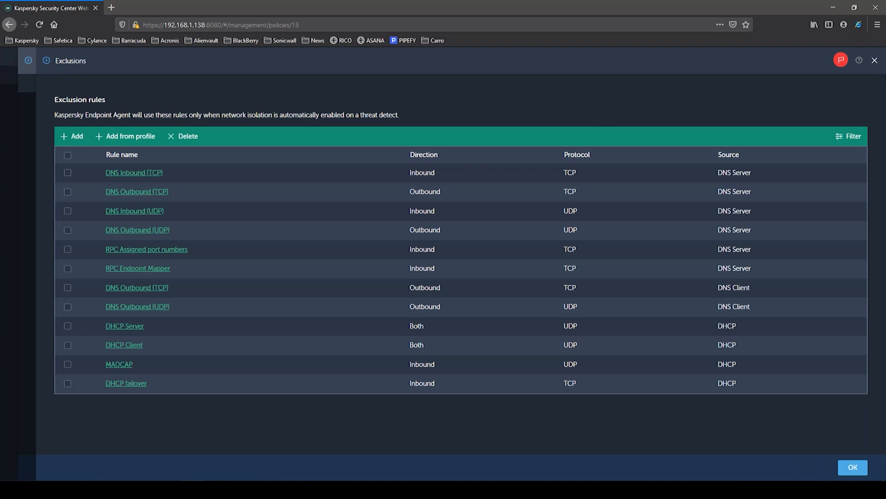
pyautogui.click(875, 60)
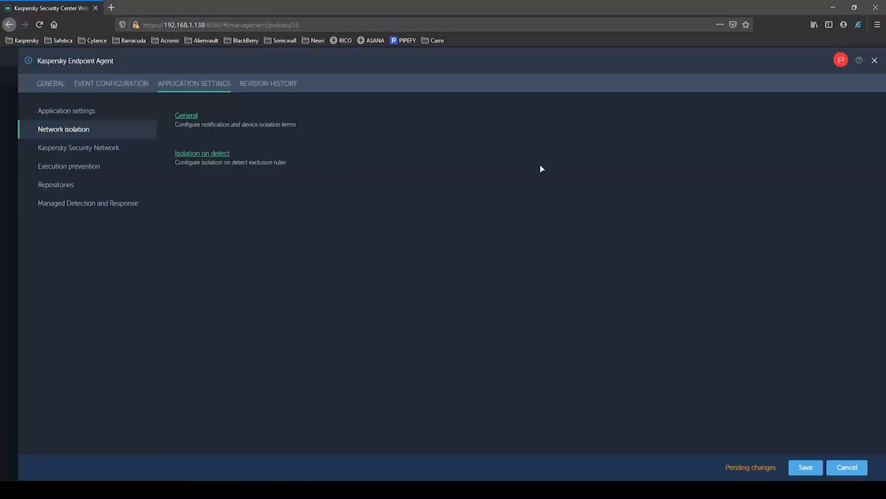
# - Review the Kaspersky Security Network settings and the execution prevention settings, including the available prevention modes and the rules section
pyautogui.click(82, 149)
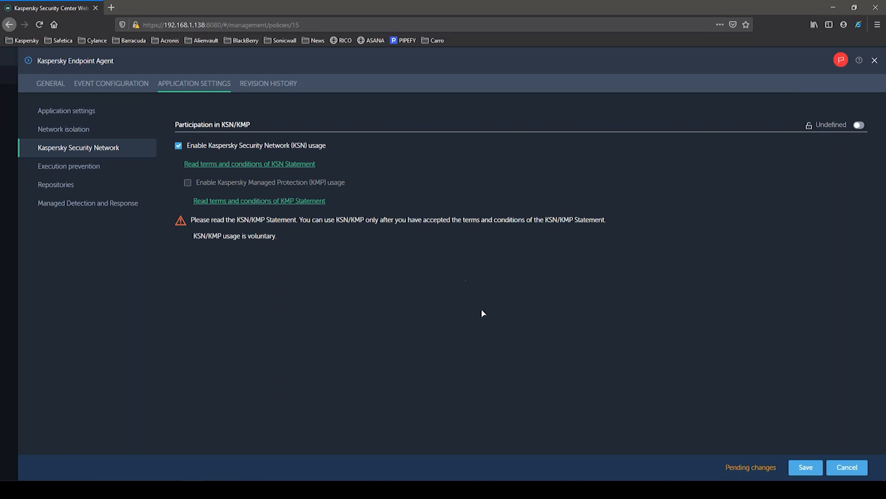
pyautogui.click(74, 167)
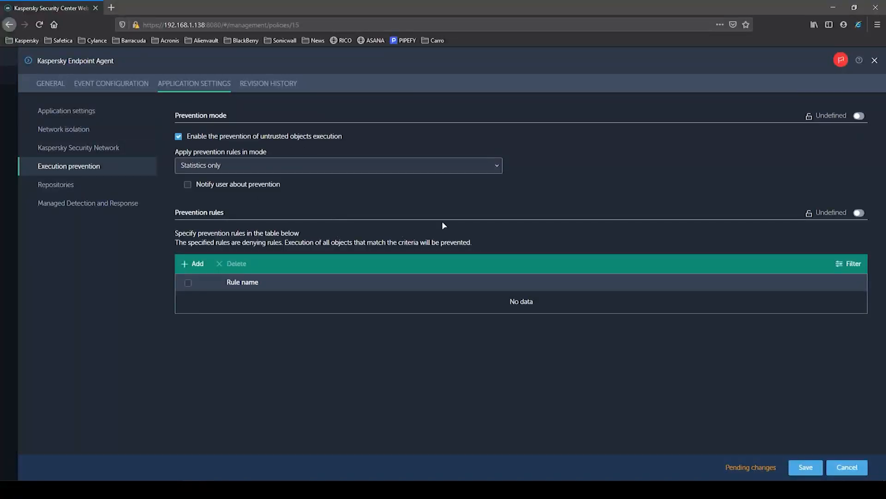
pyautogui.click(361, 169)
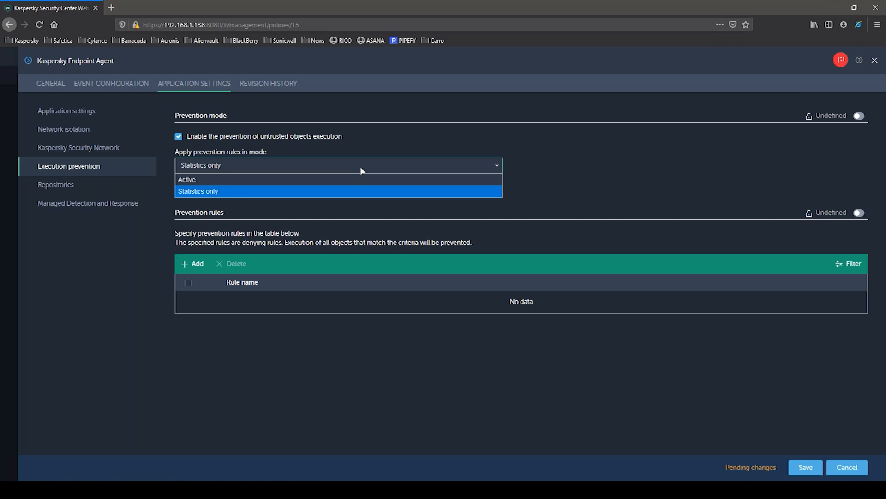
pyautogui.click(360, 166)
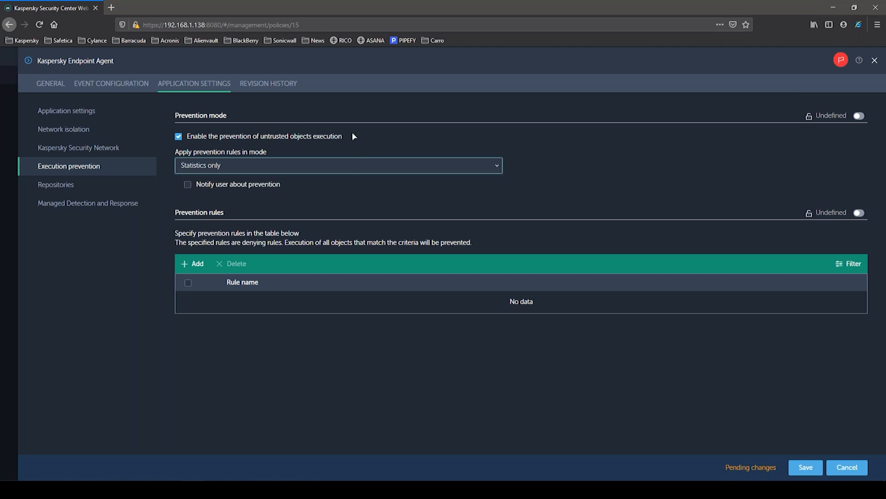
pyautogui.click(387, 164)
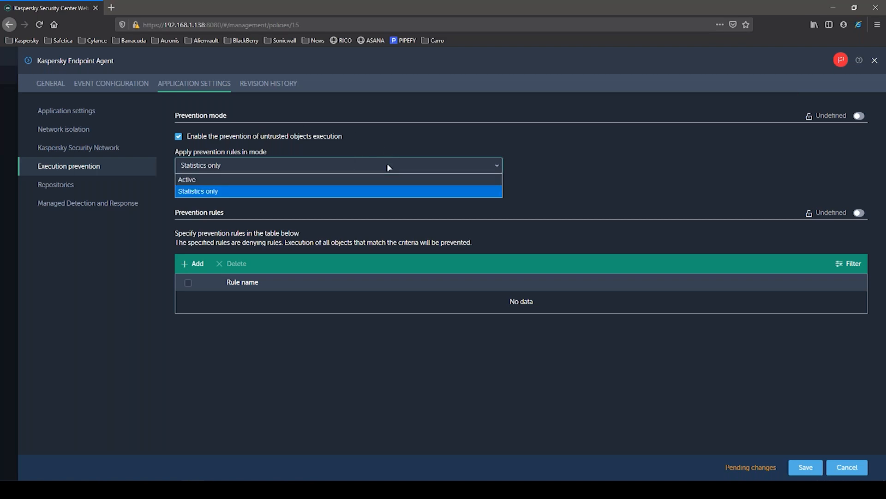
pyautogui.click(329, 181)
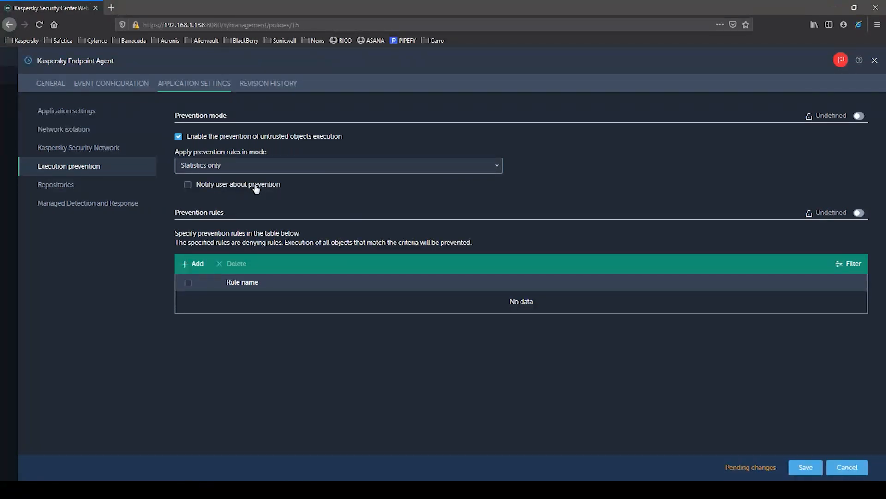
pyautogui.moveTo(226, 213); pyautogui.dragTo(175, 216)
pyautogui.click(264, 226)
# - Try out a new prevention rule named Skype with the Executable and Document rule types, and discard it
pyautogui.click(193, 264)
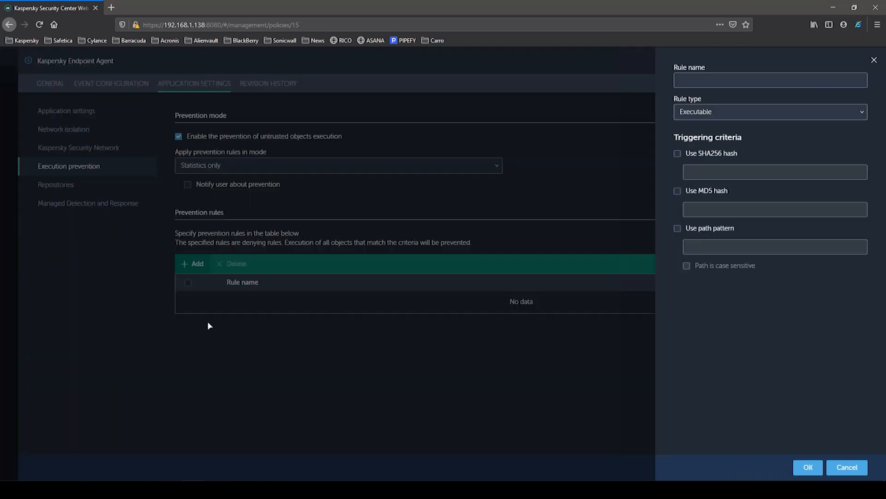
pyautogui.click(761, 80)
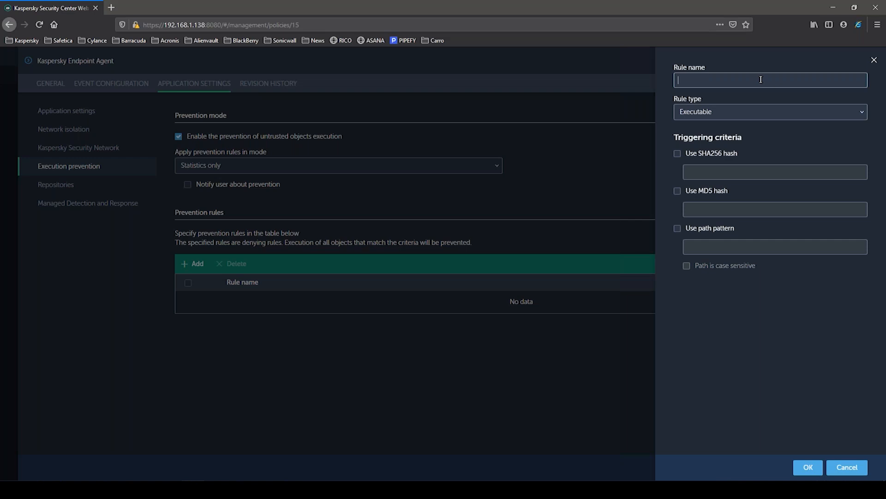
pyautogui.write('Skype')
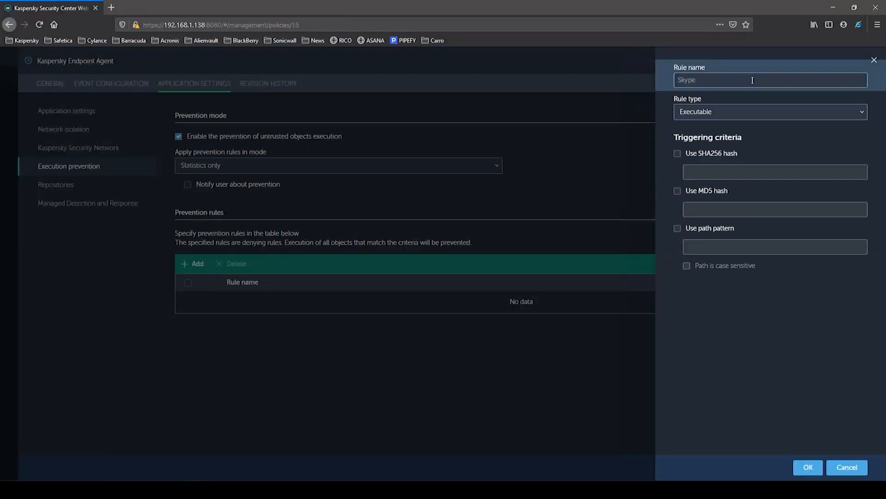
pyautogui.click(727, 109)
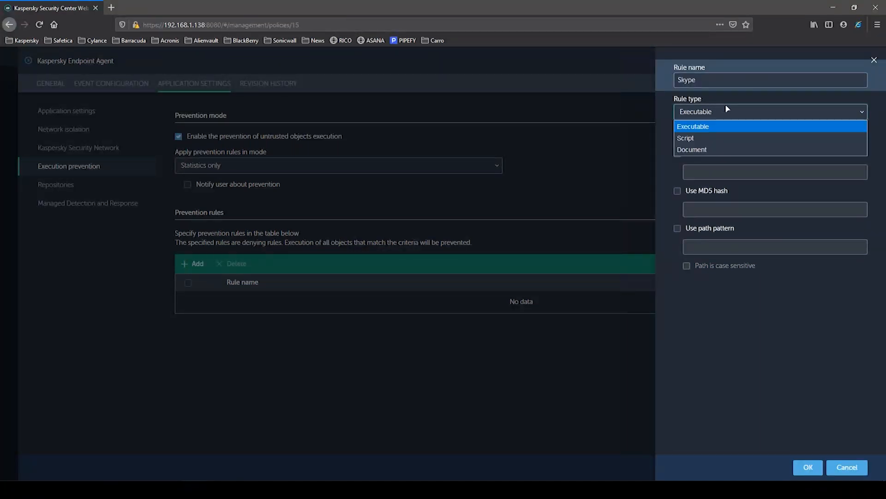
pyautogui.click(731, 128)
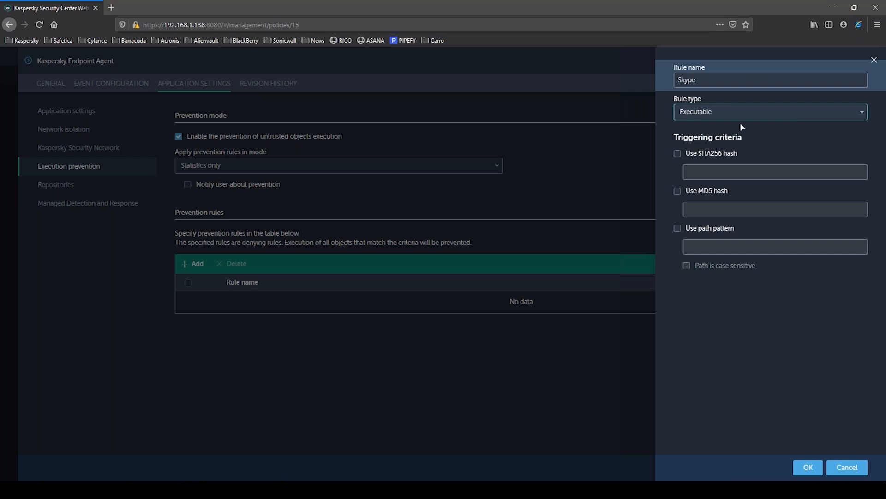
pyautogui.click(733, 110)
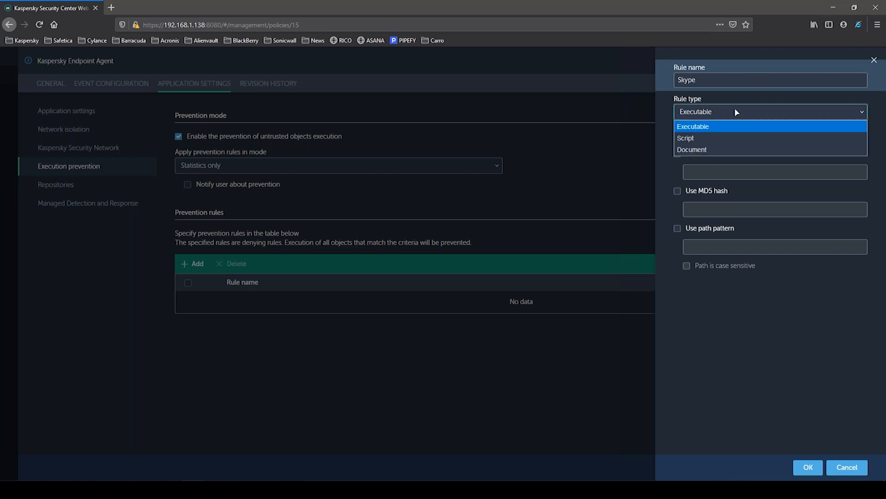
pyautogui.click(718, 152)
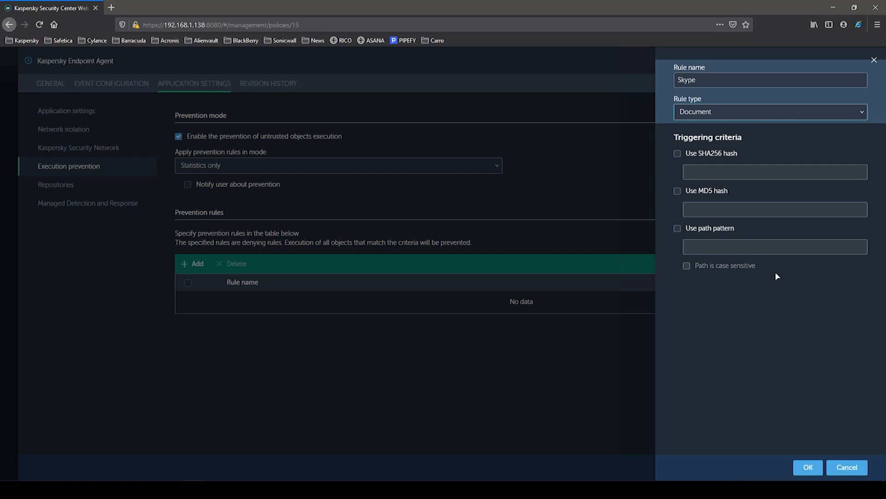
pyautogui.click(845, 468)
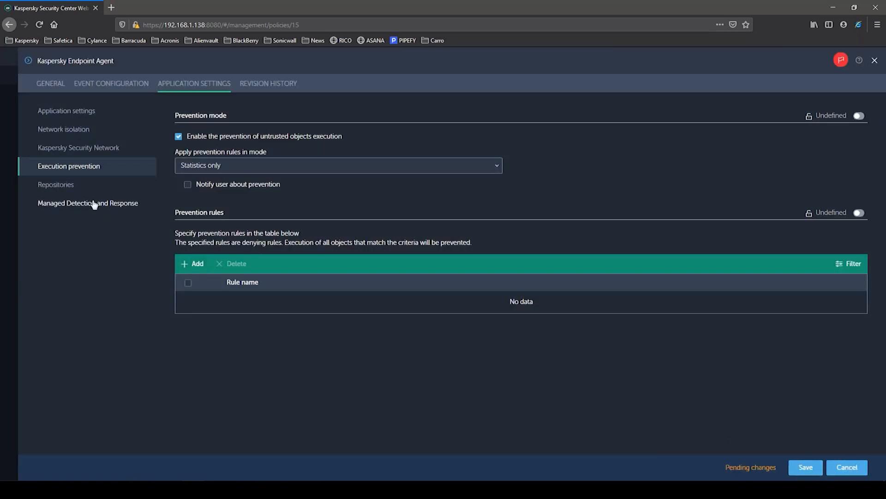
# - Review the repository settings for quarantine and for synchronization with Administration Server
pyautogui.click(75, 187)
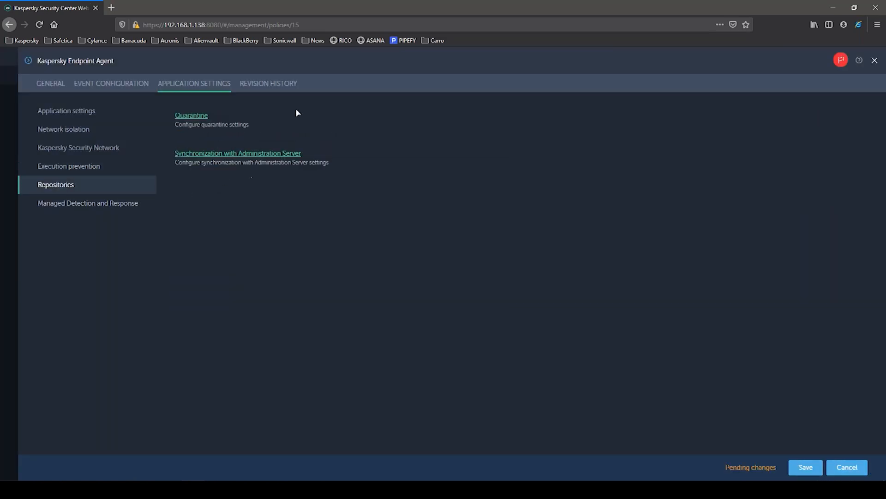
pyautogui.click(197, 116)
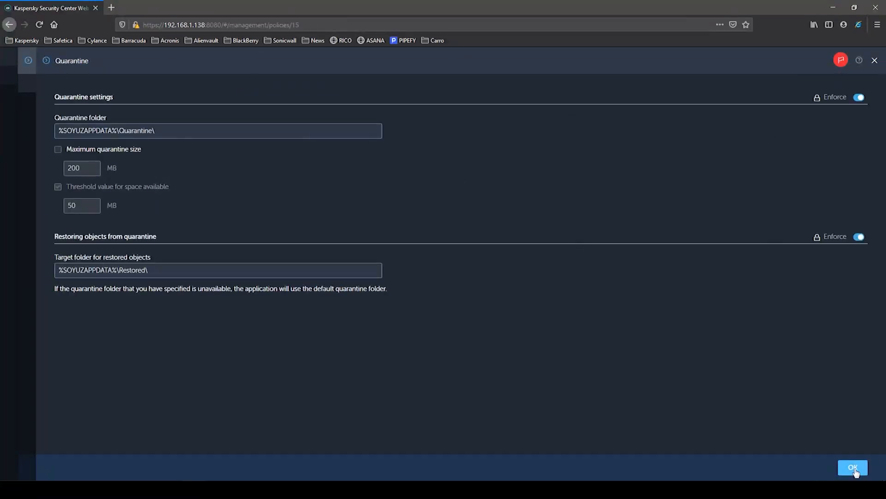
pyautogui.click(875, 62)
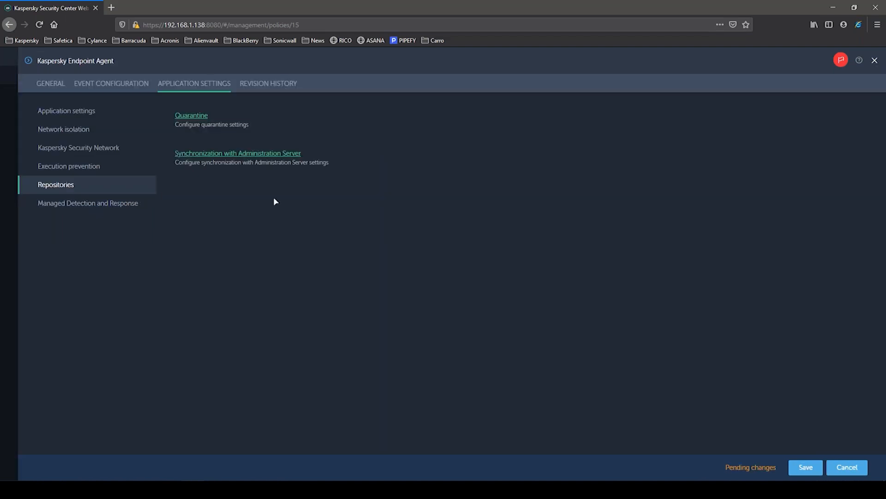
pyautogui.click(232, 155)
pyautogui.moveTo(153, 139); pyautogui.dragTo(66, 129)
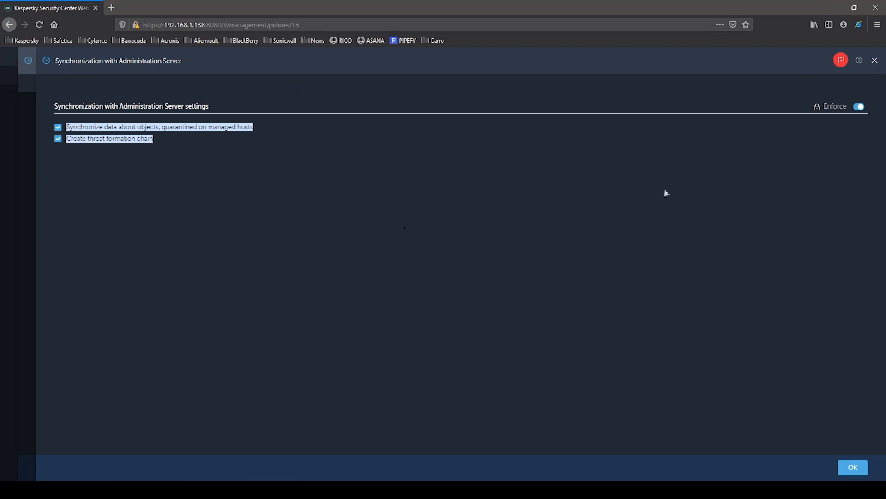
pyautogui.click(875, 62)
# - Try enabling Managed Detection and Response in the policy, and switch it back off
pyautogui.click(75, 204)
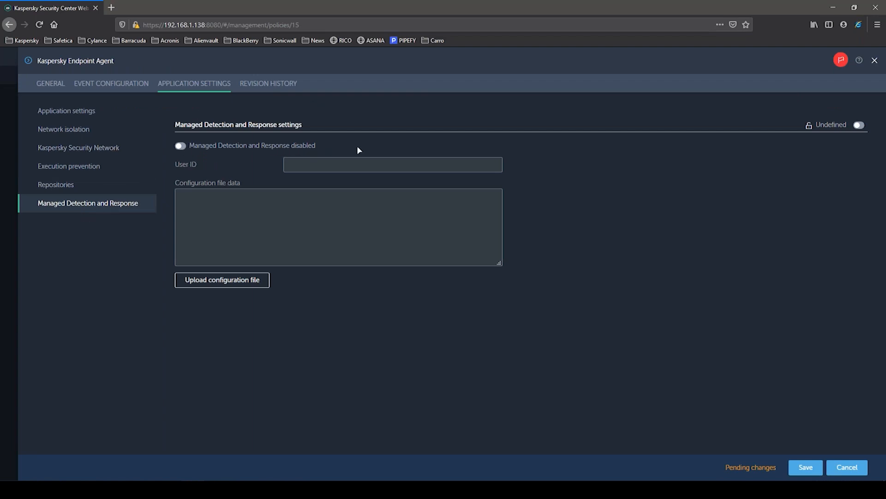
pyautogui.click(272, 147)
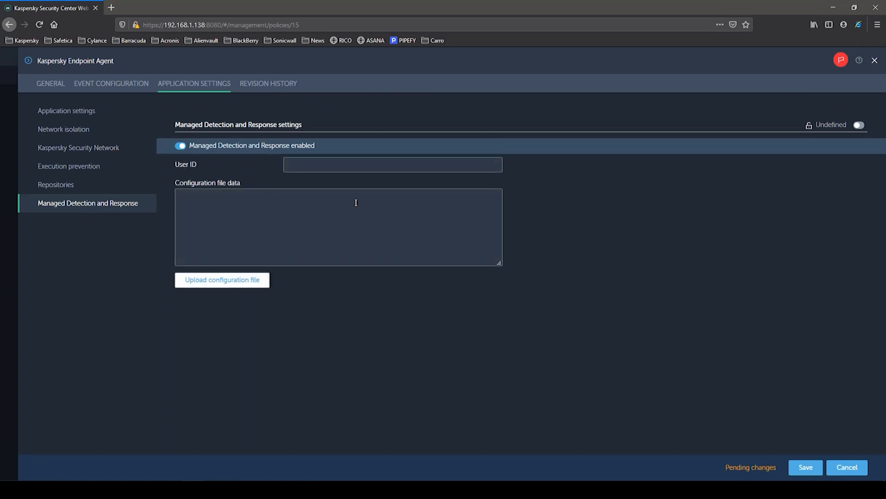
pyautogui.click(182, 146)
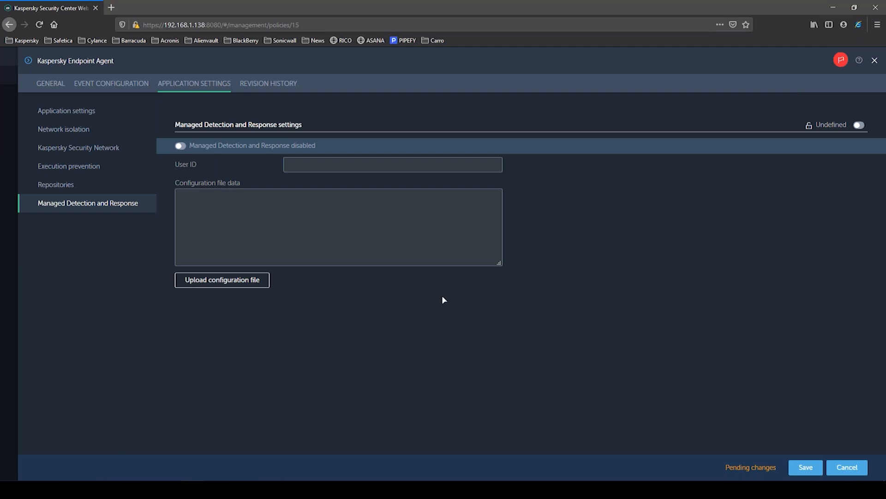
# - Check the policy's revision history and leave the policy, discarding its pending changes
pyautogui.click(276, 88)
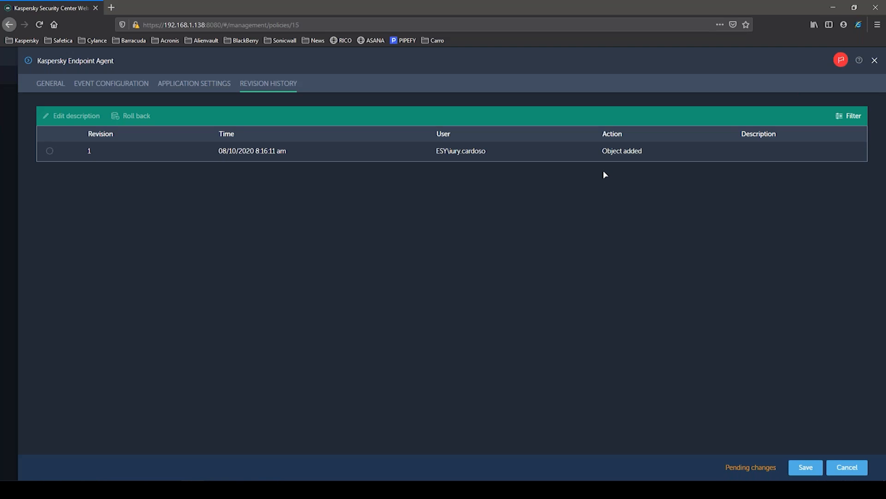
pyautogui.click(844, 468)
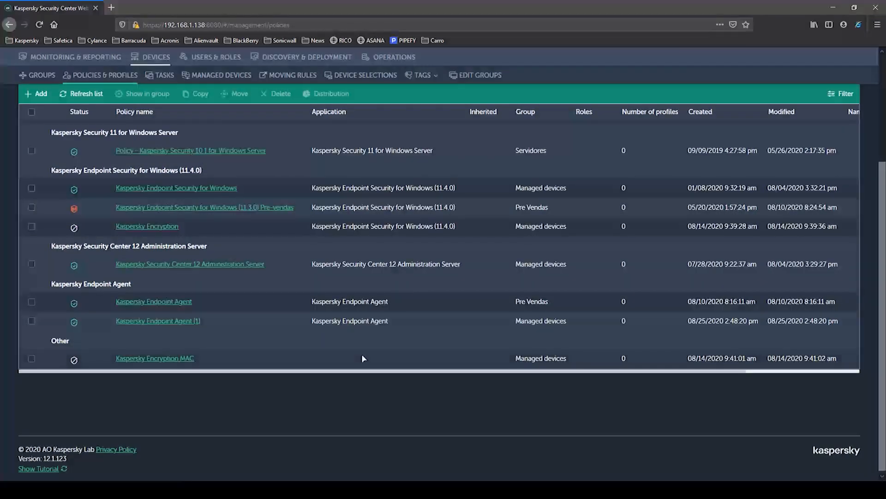
# - Try out a new Kaspersky Endpoint Agent task of type Activation of Application from the device task list, and discard it
pyautogui.click(159, 75)
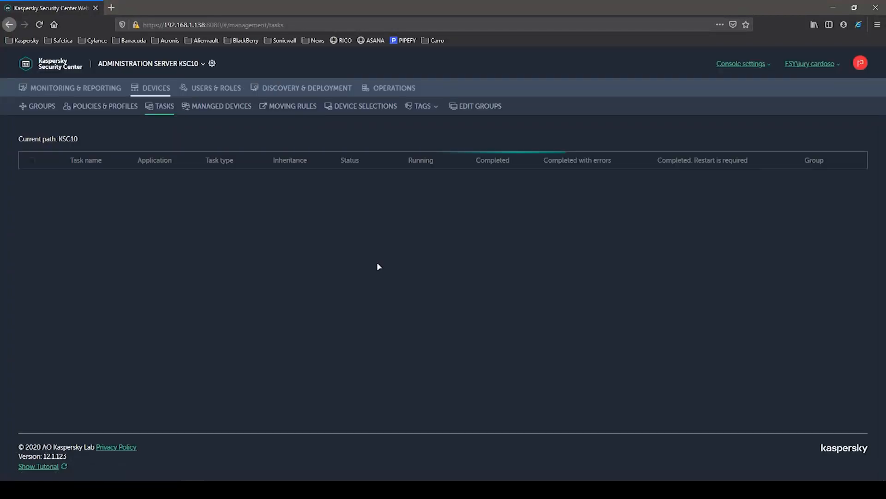
pyautogui.scroll(-1, 508, 277)
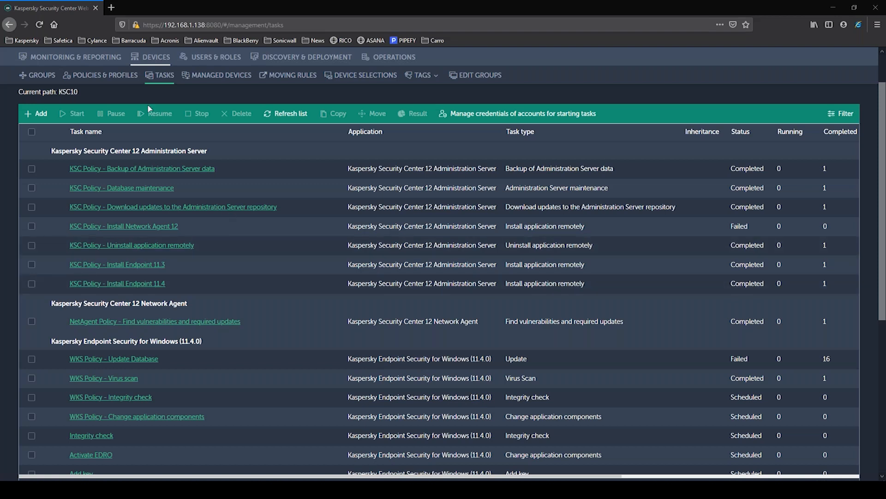
pyautogui.click(41, 114)
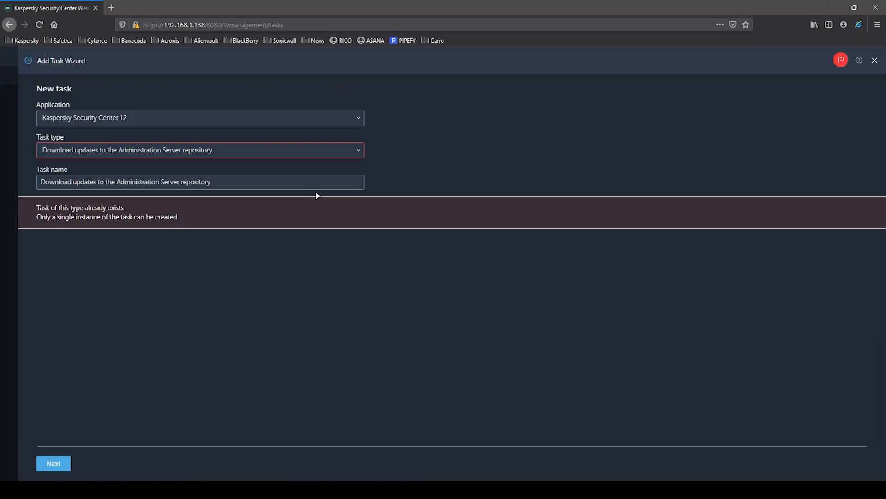
pyautogui.click(288, 120)
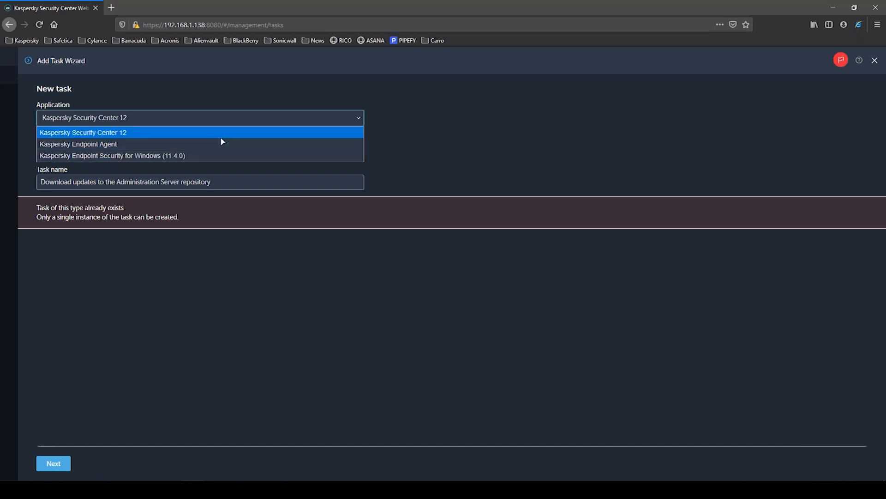
pyautogui.click(102, 145)
pyautogui.click(358, 148)
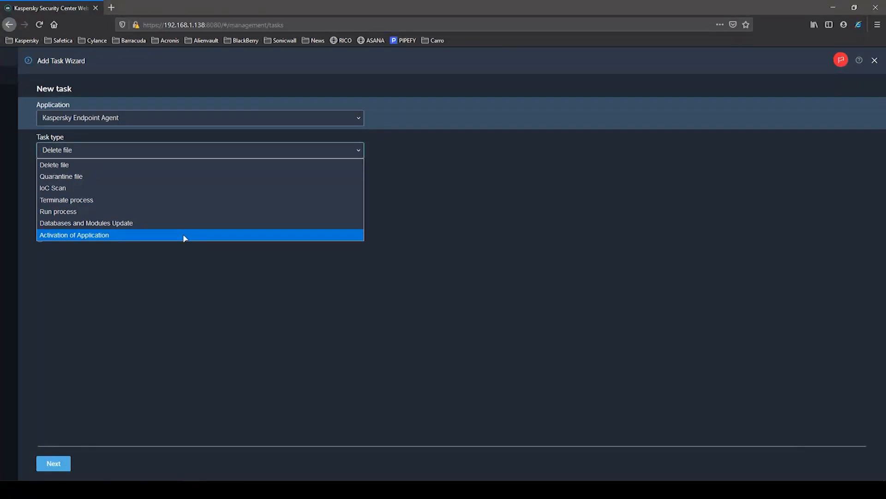
pyautogui.click(130, 236)
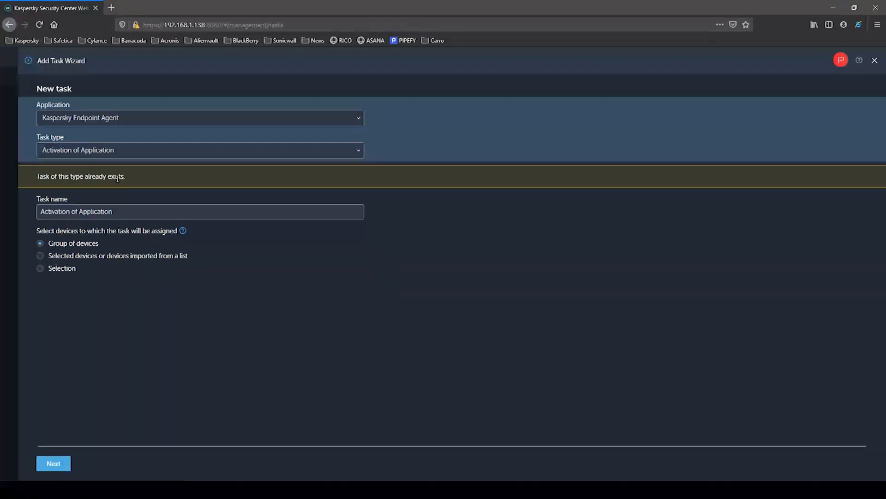
pyautogui.click(875, 61)
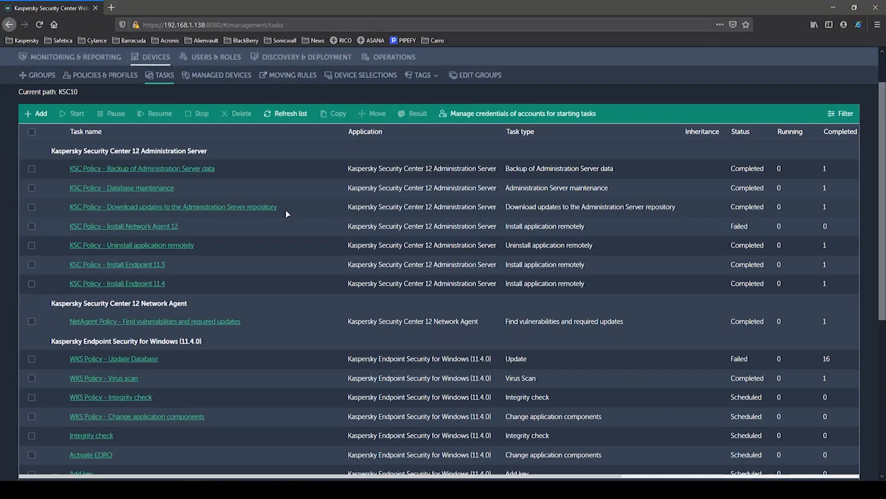
# - Switch to the remote Windows Server session and unlock it with the account password
pyautogui.scroll(-2, 292, 209)
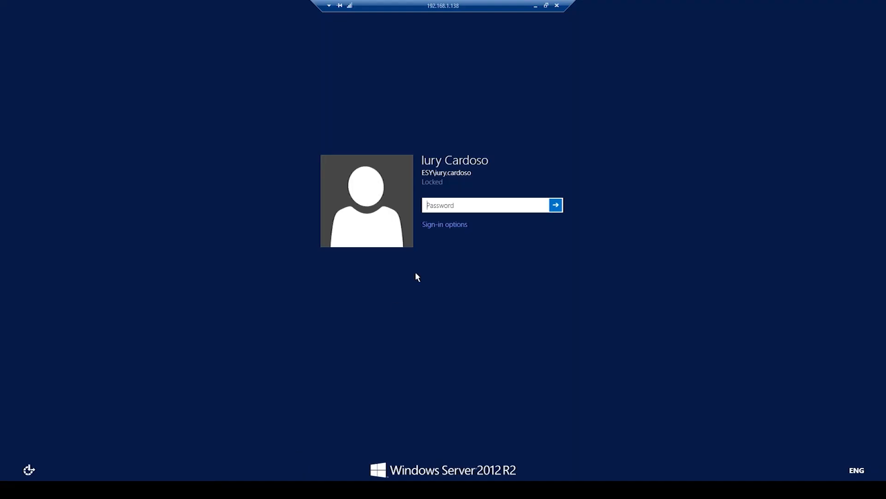
pyautogui.write('***********')
pyautogui.press('Return')
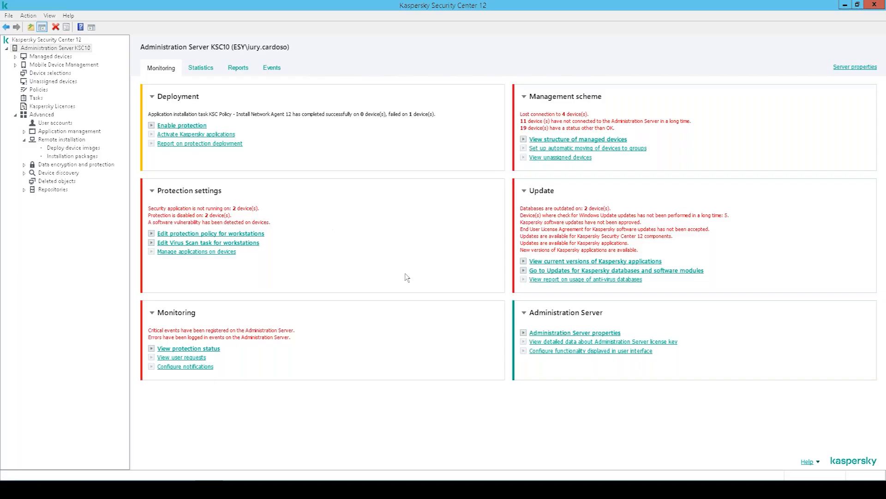
# - Check the Endpoint Agent component in the options of the 11.4 installation package, and close its properties without saving
pyautogui.click(24, 131)
pyautogui.click(24, 131)
pyautogui.click(74, 156)
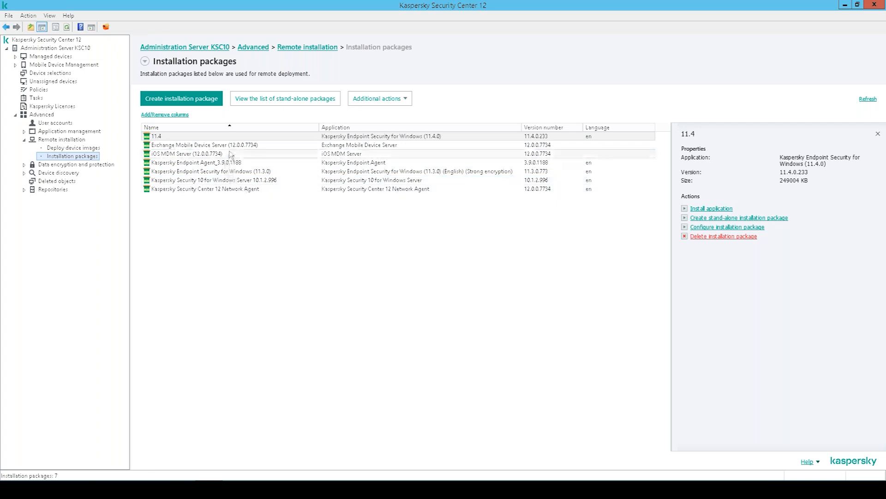
pyautogui.click(234, 136)
pyautogui.press('Return')
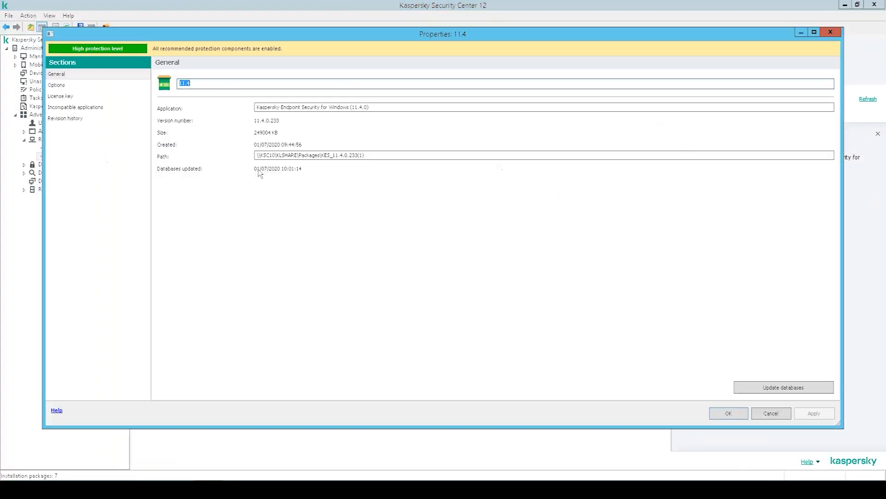
pyautogui.click(64, 87)
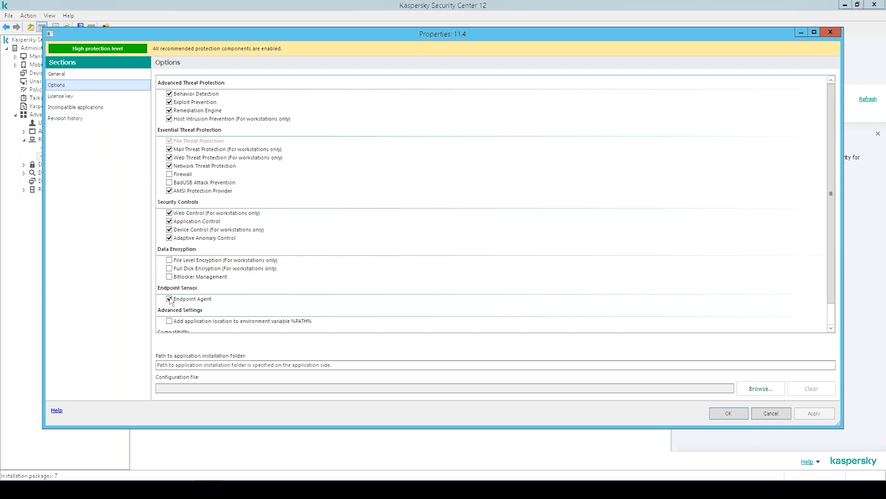
pyautogui.click(198, 301)
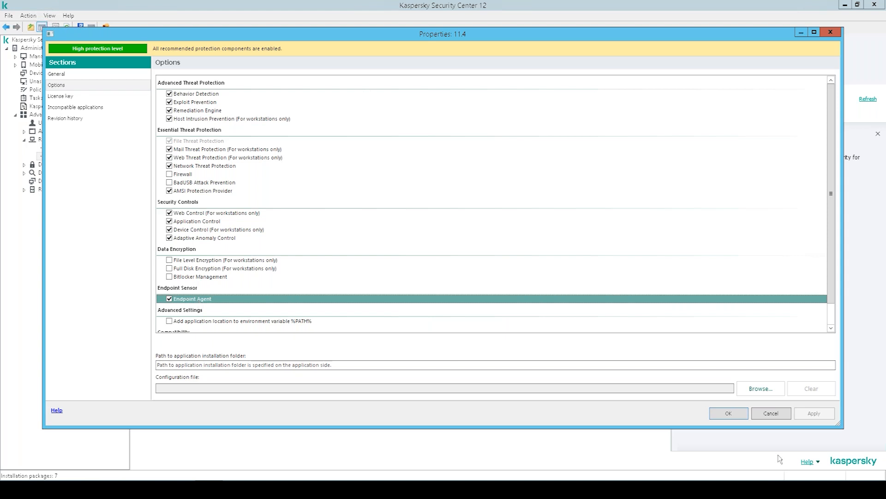
pyautogui.click(780, 417)
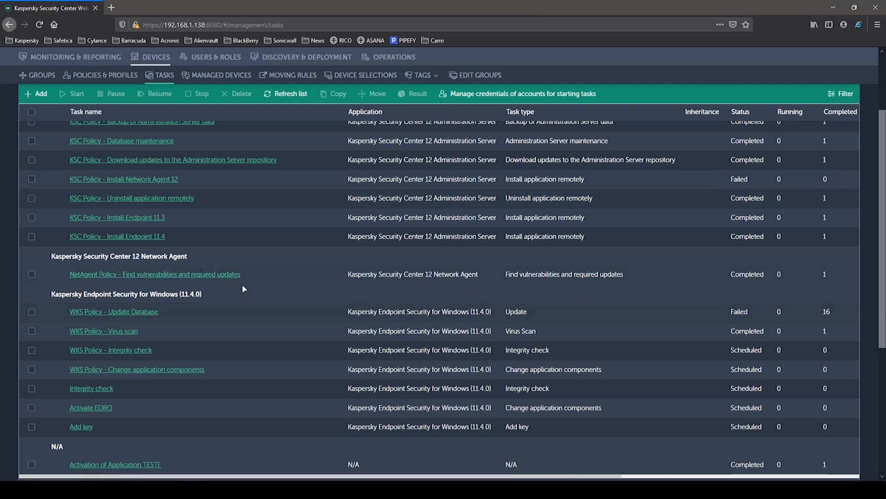
# - Back in the web console, try enabling Endpoint Sensor in the WKS Policy - Change application components task, and discard the change
pyautogui.moveTo(160, 312); pyautogui.dragTo(51, 294)
pyautogui.click(163, 293)
pyautogui.click(155, 370)
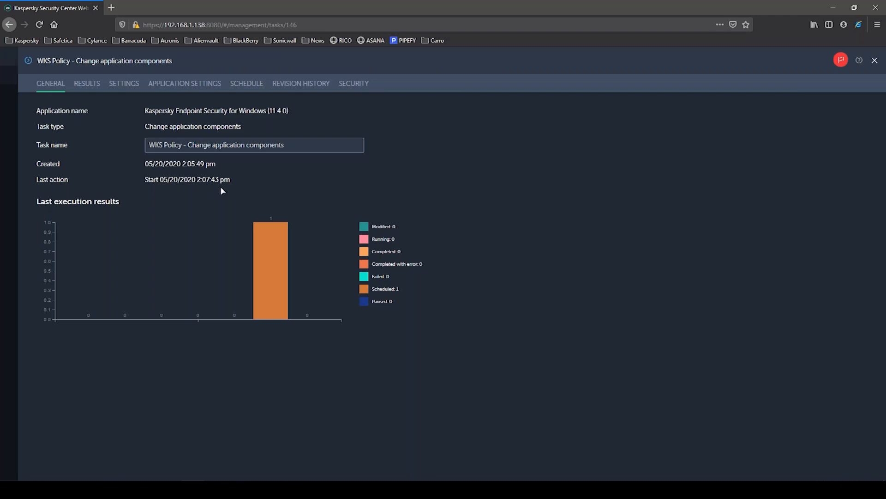
pyautogui.click(125, 94)
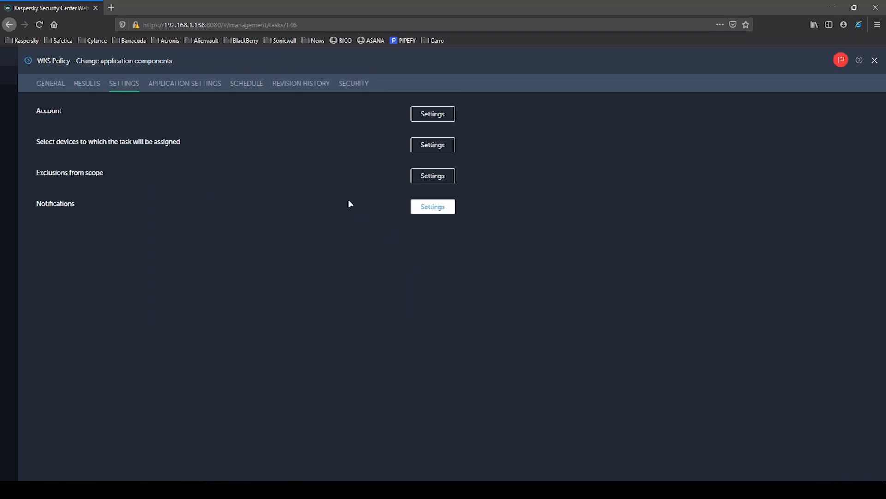
pyautogui.click(91, 85)
pyautogui.click(156, 87)
pyautogui.scroll(-3, 189, 171)
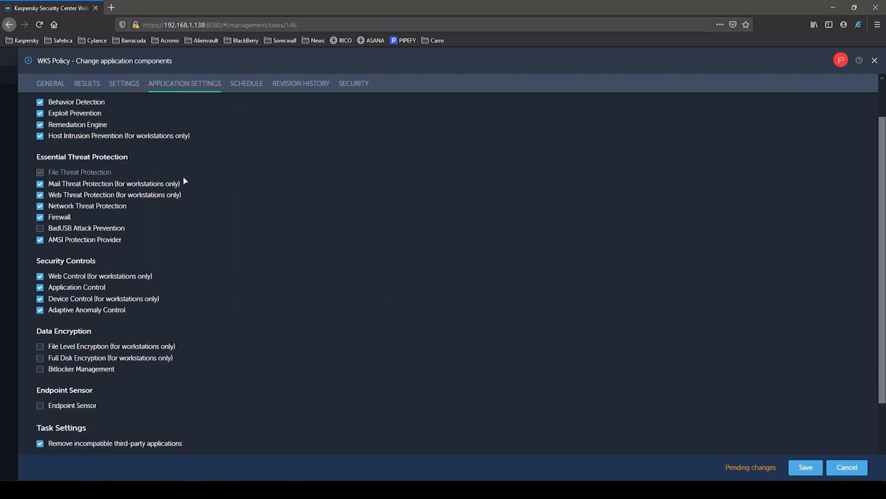
pyautogui.click(41, 358)
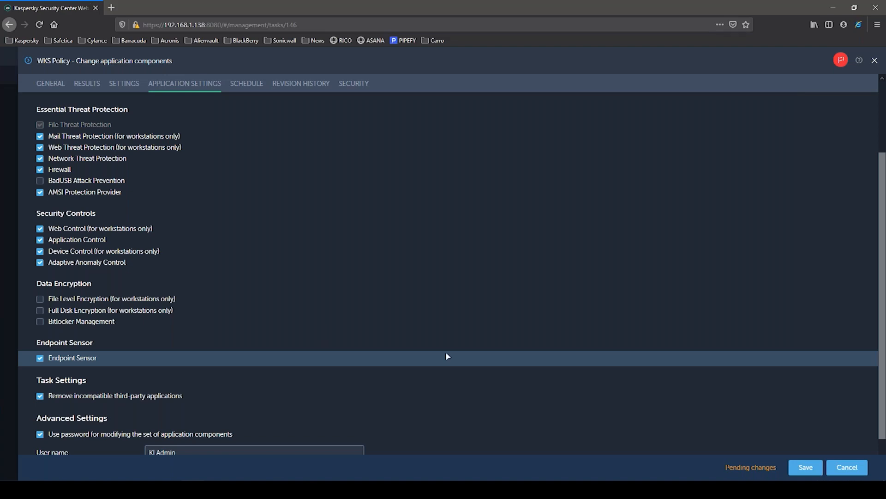
pyautogui.click(847, 468)
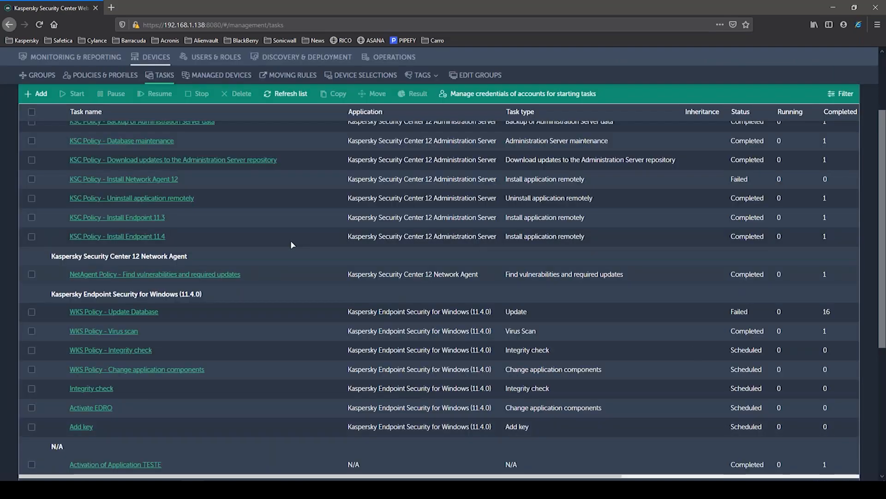
# - Start a new task for Kaspersky Endpoint Agent with the task type Delete file
pyautogui.scroll(2, 290, 240)
pyautogui.scroll(-1, 295, 238)
pyautogui.scroll(-2, 296, 238)
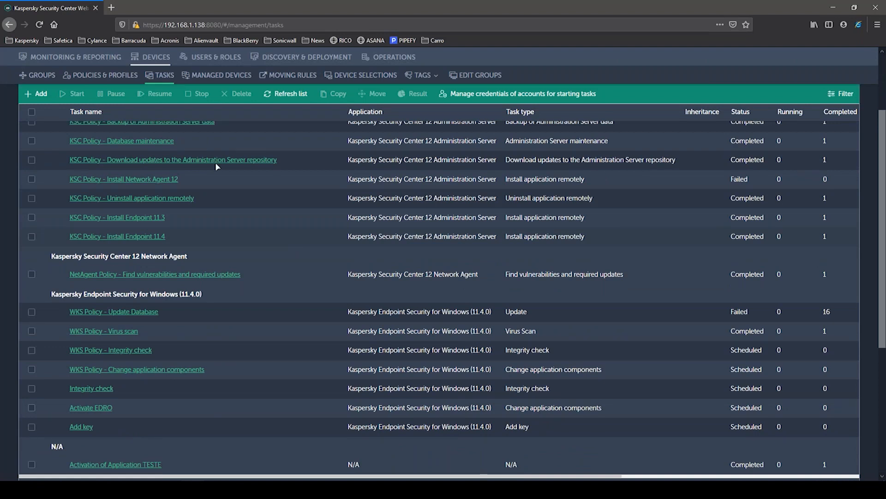
pyautogui.click(37, 94)
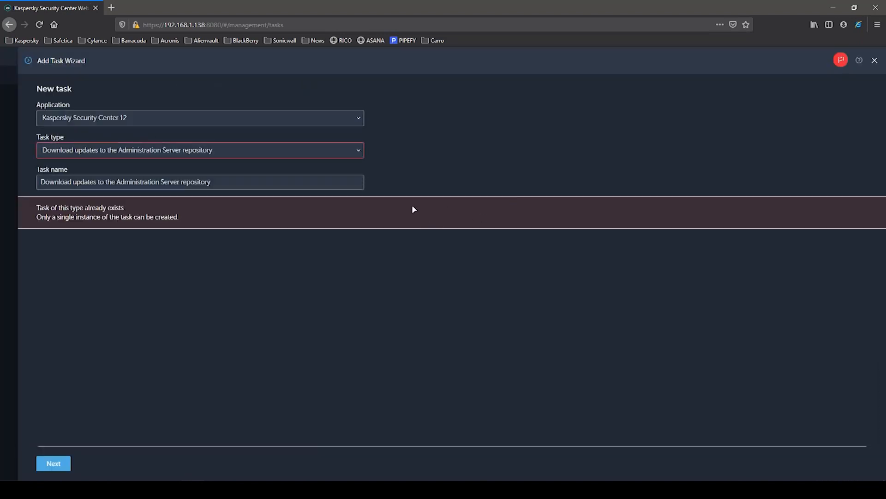
pyautogui.click(311, 118)
pyautogui.click(279, 142)
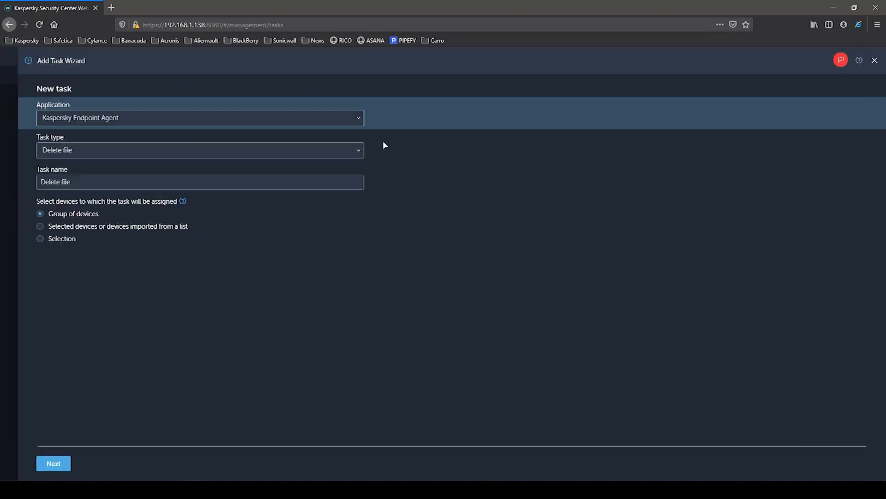
pyautogui.click(346, 151)
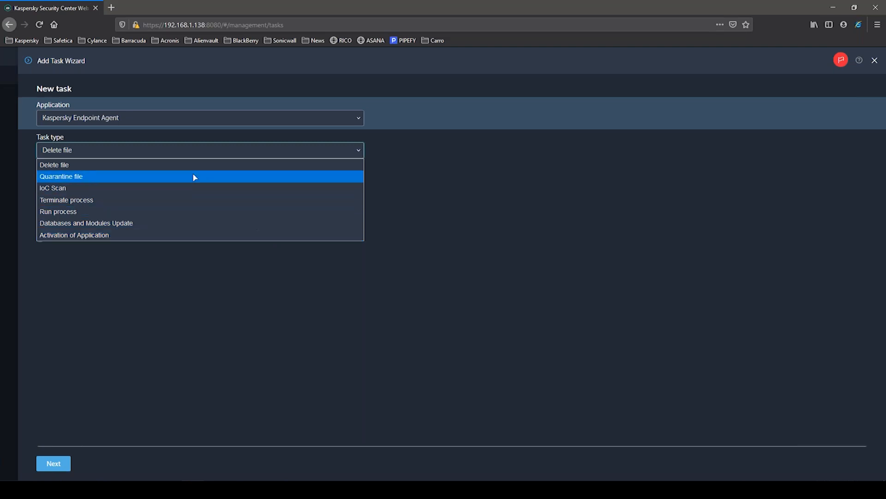
pyautogui.click(204, 166)
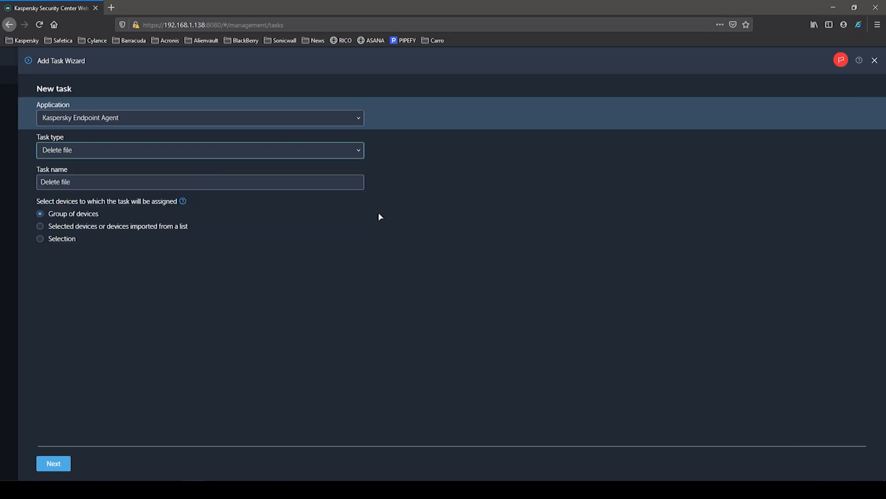
pyautogui.click(305, 178)
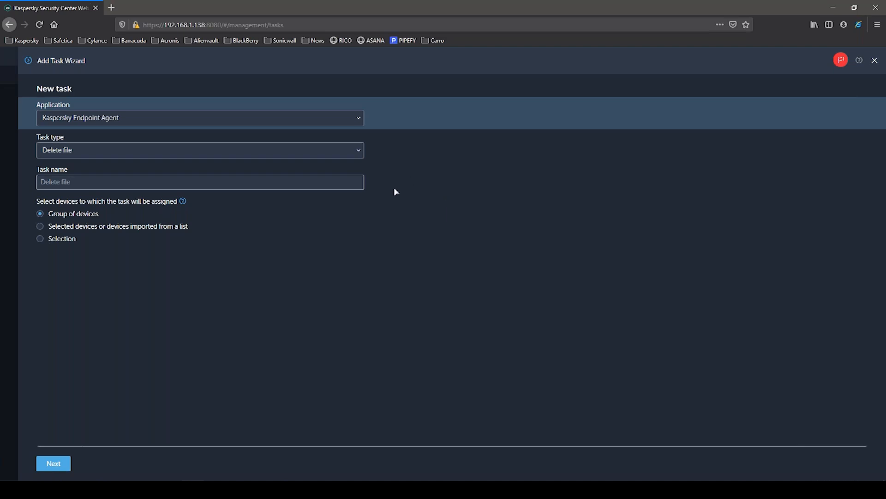
# - Try the Quarantine file and IoC Scan task types for the new Endpoint Agent task
pyautogui.click(314, 150)
pyautogui.click(256, 177)
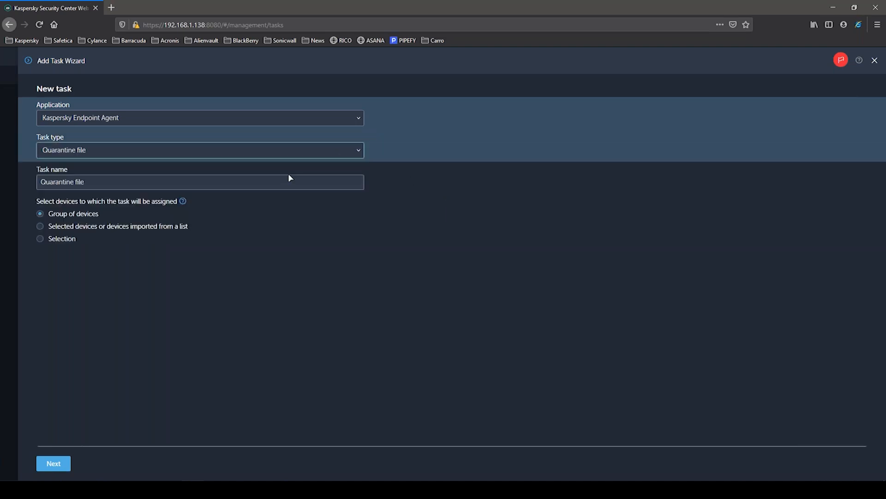
pyautogui.click(299, 185)
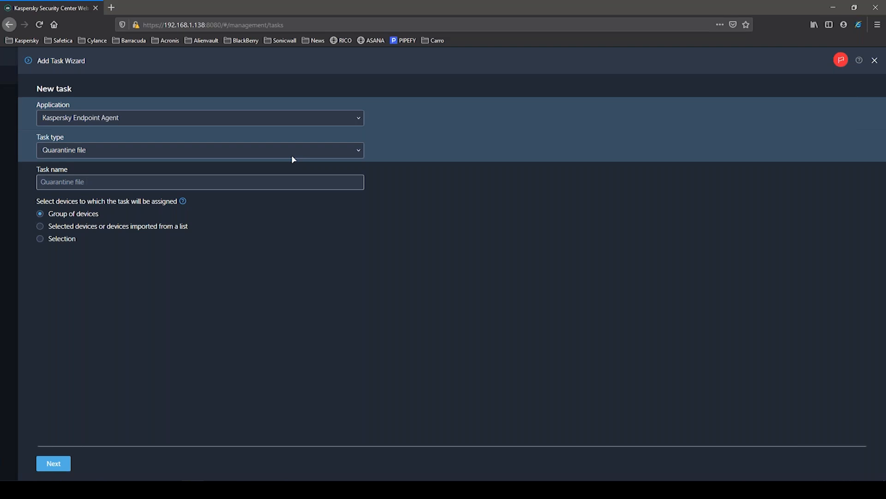
pyautogui.click(292, 155)
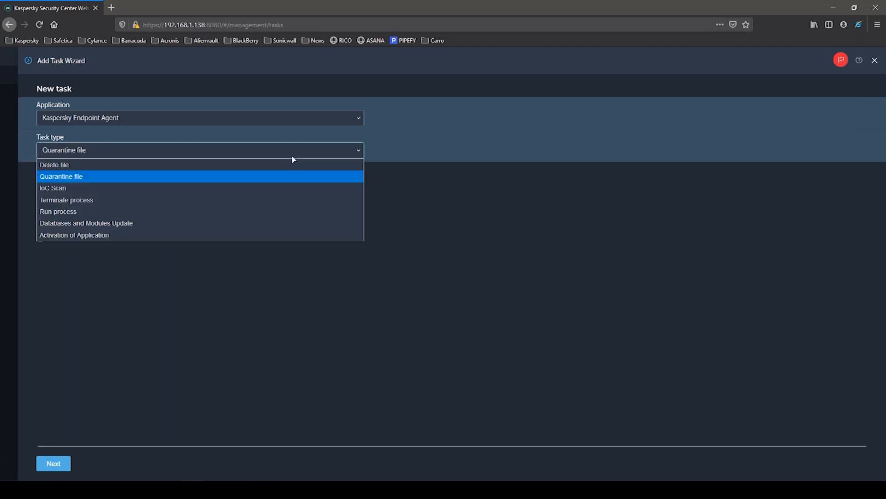
pyautogui.click(86, 191)
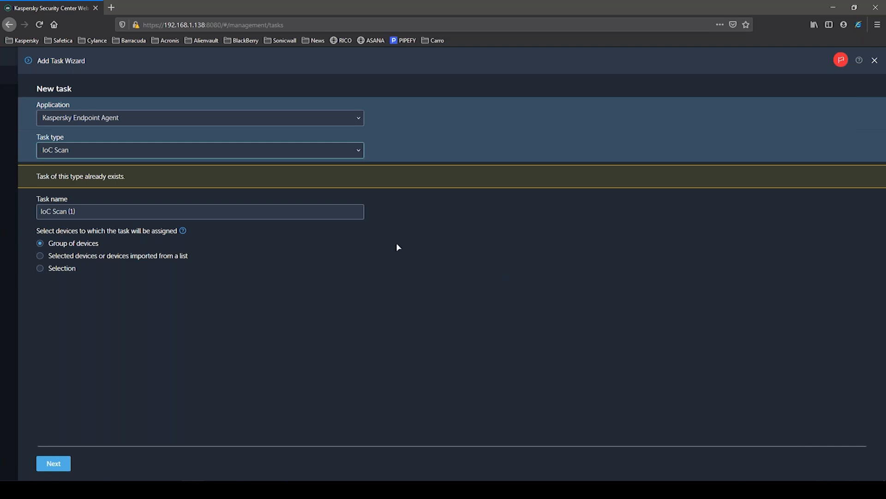
# - Try the Terminate process task type for the new Endpoint Agent task
pyautogui.click(318, 152)
pyautogui.click(318, 152)
pyautogui.click(308, 156)
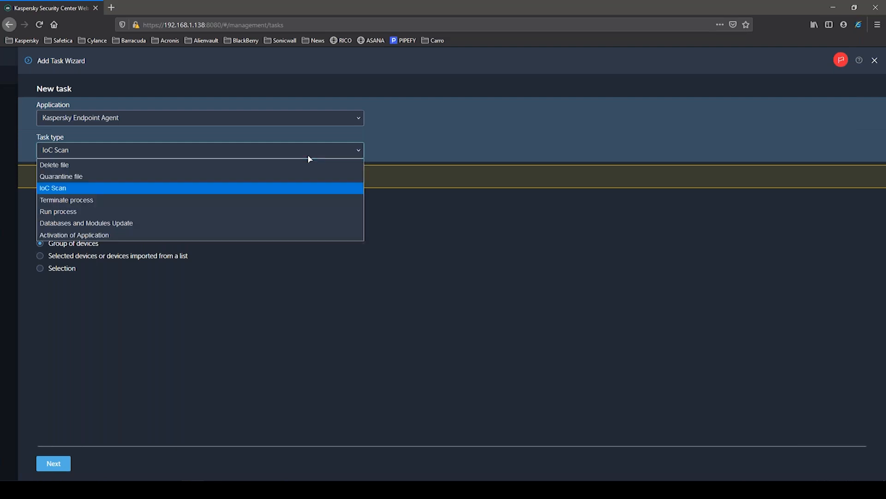
pyautogui.click(75, 200)
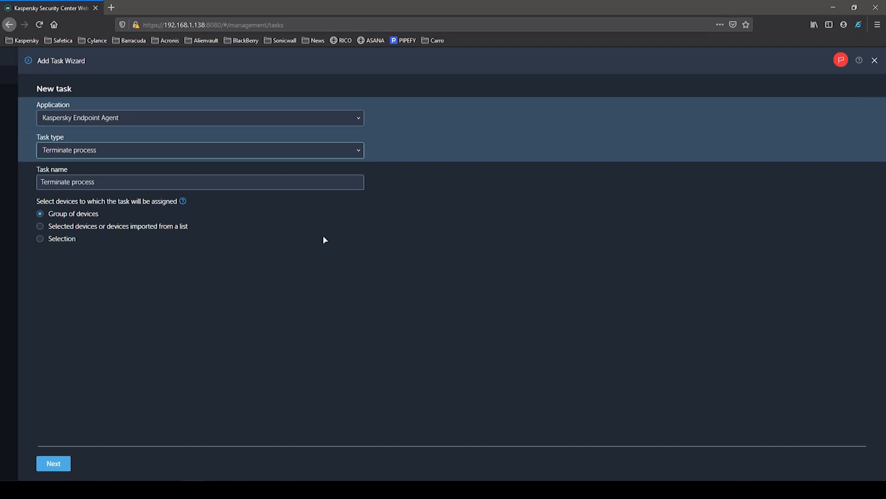
# - Try the Run process task type, and set the new task's type to Databases and Modules Update
pyautogui.click(276, 152)
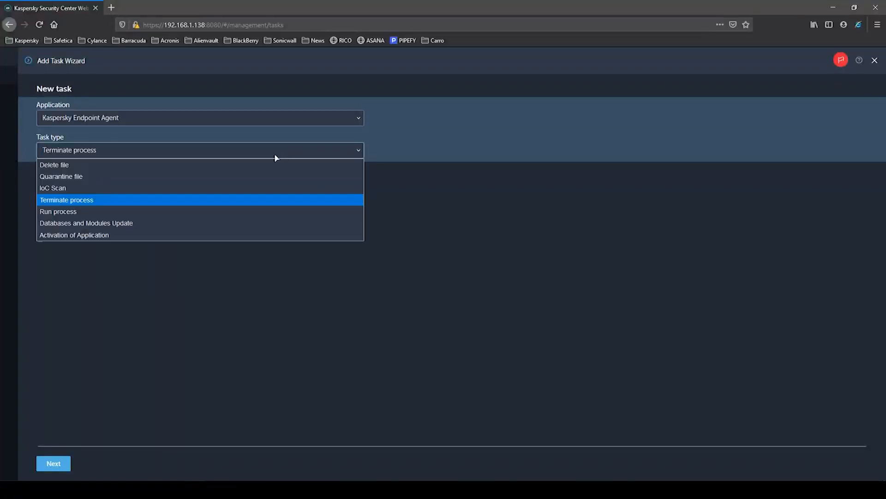
pyautogui.click(110, 211)
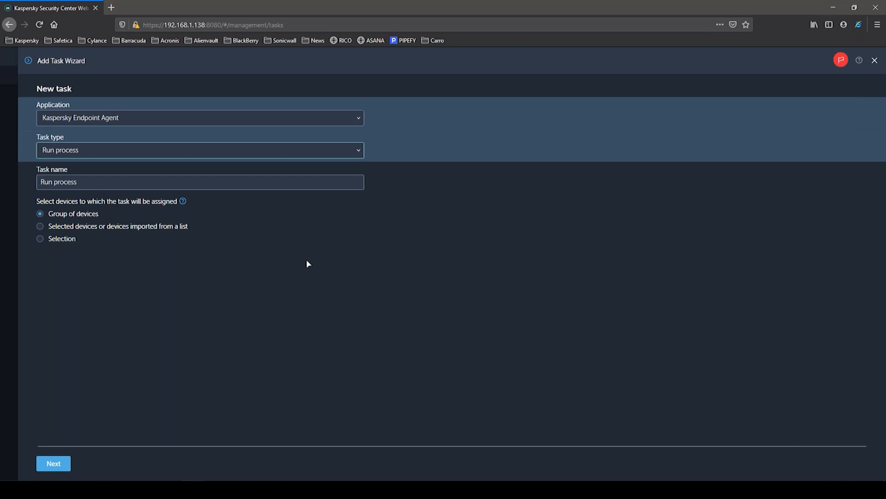
pyautogui.click(327, 156)
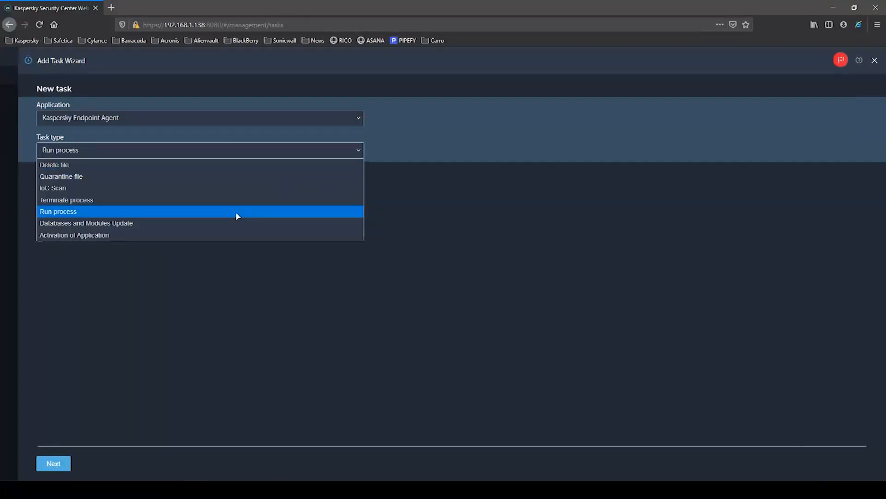
pyautogui.click(131, 224)
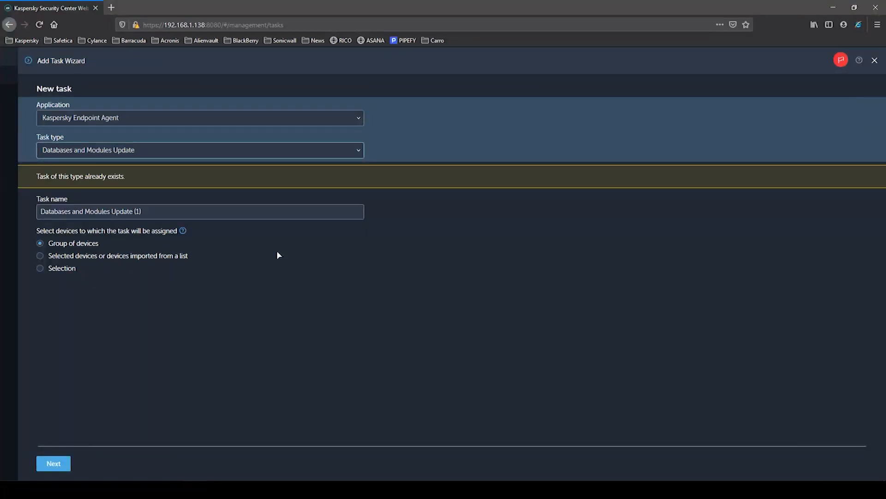
# - Try the Activation of Application task type for the new Endpoint Agent task, and leave the wizard without creating a task
pyautogui.click(258, 154)
pyautogui.click(185, 235)
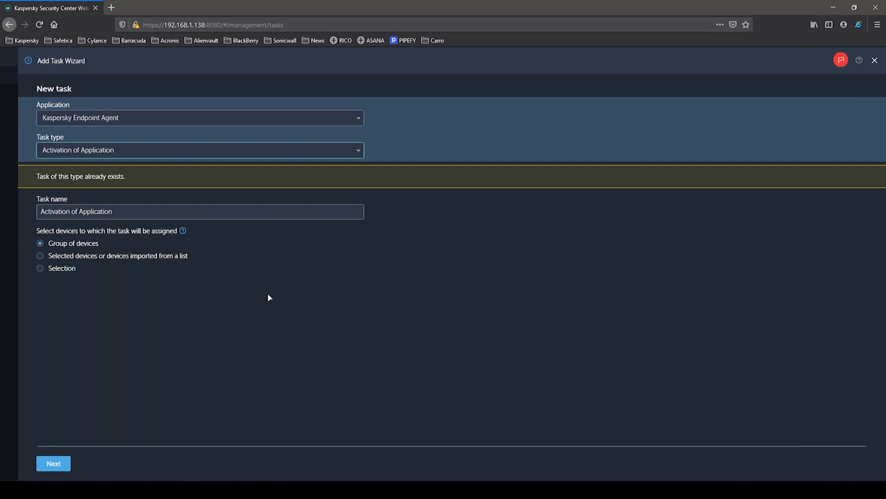
pyautogui.click(133, 212)
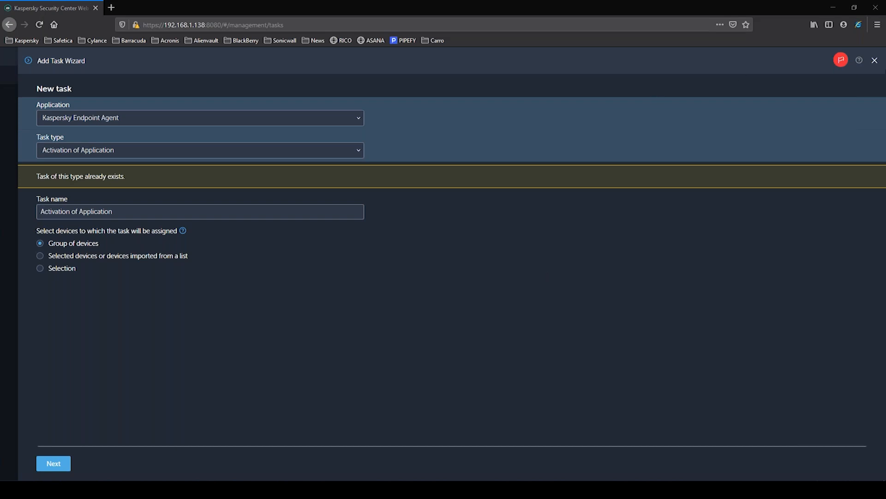
pyautogui.click(875, 60)
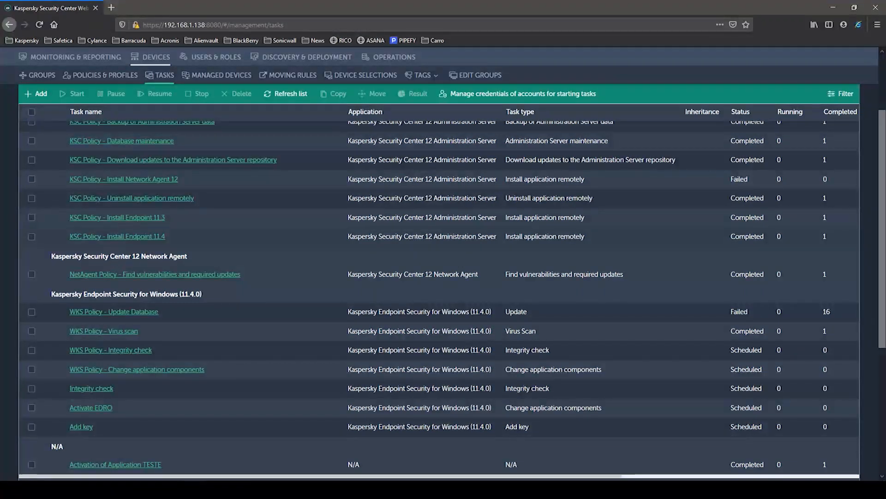
# - Open the list of monitoring reports in the web console
pyautogui.scroll(2, 89, 109)
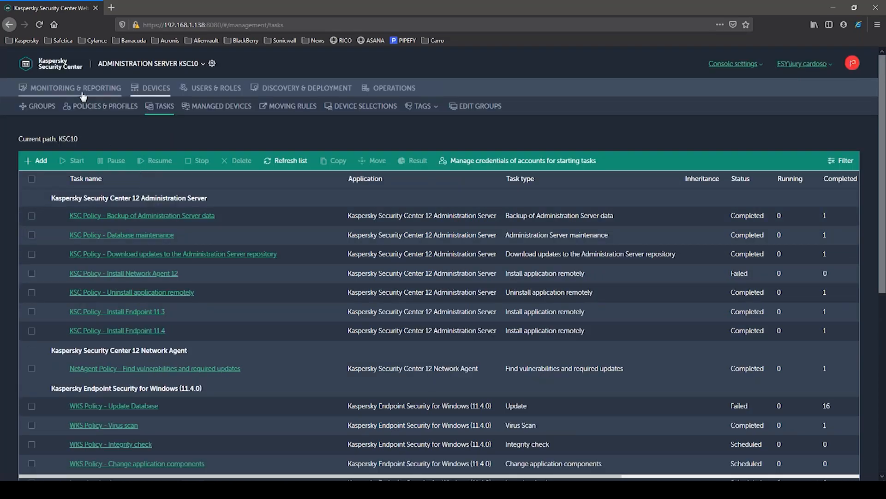
pyautogui.click(69, 88)
pyautogui.click(97, 106)
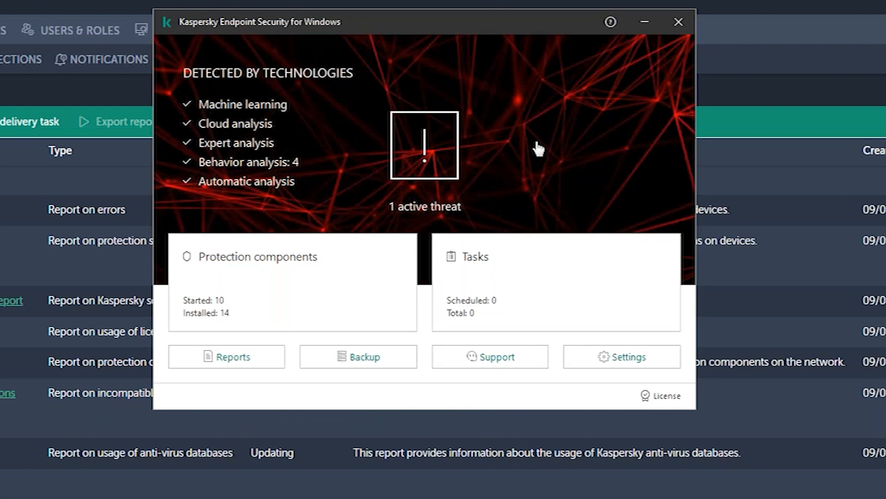
# - Switch to Kaspersky Endpoint Security for Windows and open the Exploit Prevention report with the czdjhd.exe event's details
pyautogui.click(248, 363)
pyautogui.click(226, 115)
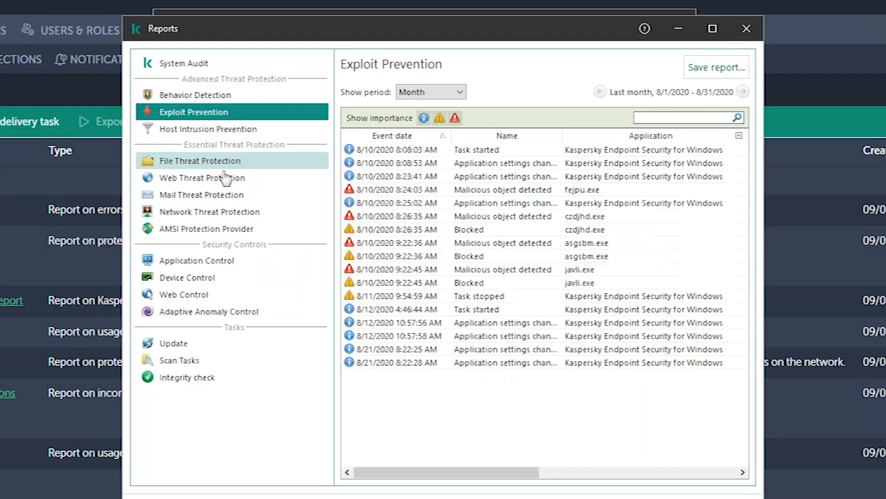
pyautogui.click(616, 229)
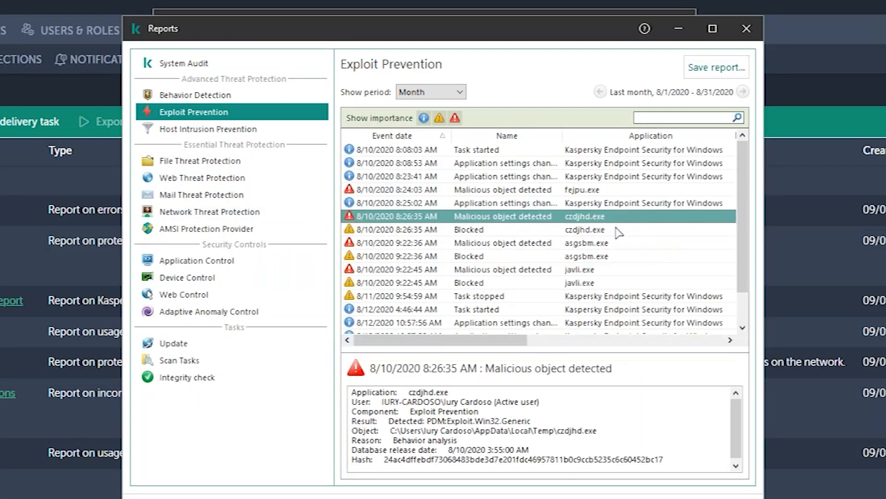
# - Examine the details of the malicious object and blocked events for fejpu.exe, czdjhd.exe, asgsbm.exe and javli.exe
pyautogui.click(616, 244)
pyautogui.click(614, 256)
pyautogui.click(607, 270)
pyautogui.click(598, 282)
pyautogui.click(599, 269)
pyautogui.click(600, 243)
pyautogui.click(596, 229)
pyautogui.click(596, 216)
pyautogui.click(597, 193)
pyautogui.click(601, 230)
pyautogui.click(601, 255)
pyautogui.click(600, 283)
pyautogui.click(600, 229)
pyautogui.moveTo(599, 275)
pyautogui.mouseDown()
pyautogui.moveTo(595, 291)
pyautogui.moveTo(632, 242)
pyautogui.moveTo(600, 281)
pyautogui.mouseUp()
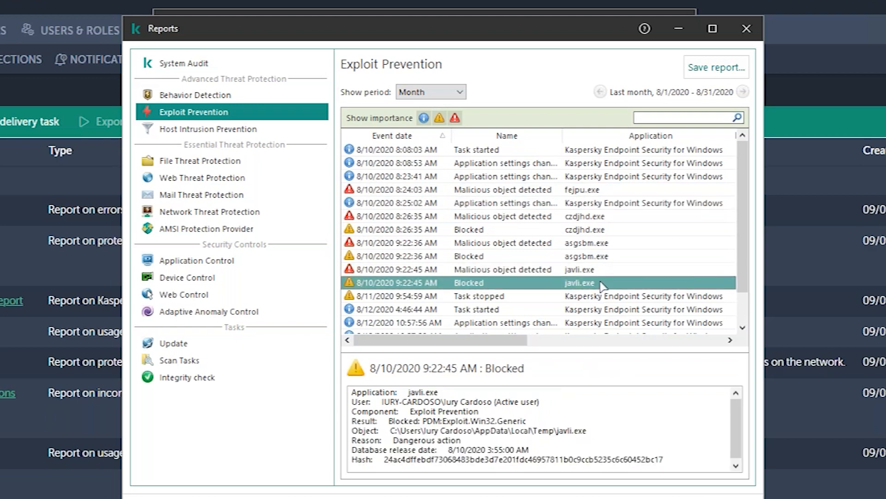
# - Read through the full details of the blocked javli.exe event, including its object path and hash
pyautogui.moveTo(738, 418); pyautogui.dragTo(737, 434)
pyautogui.moveTo(634, 440); pyautogui.dragTo(410, 418)
pyautogui.click(559, 404)
pyautogui.moveTo(738, 437); pyautogui.dragTo(735, 400)
# - Compare the details of the malicious object detected and blocked events for czdjhd.exe
pyautogui.click(642, 218)
pyautogui.moveTo(641, 151); pyautogui.dragTo(643, 218)
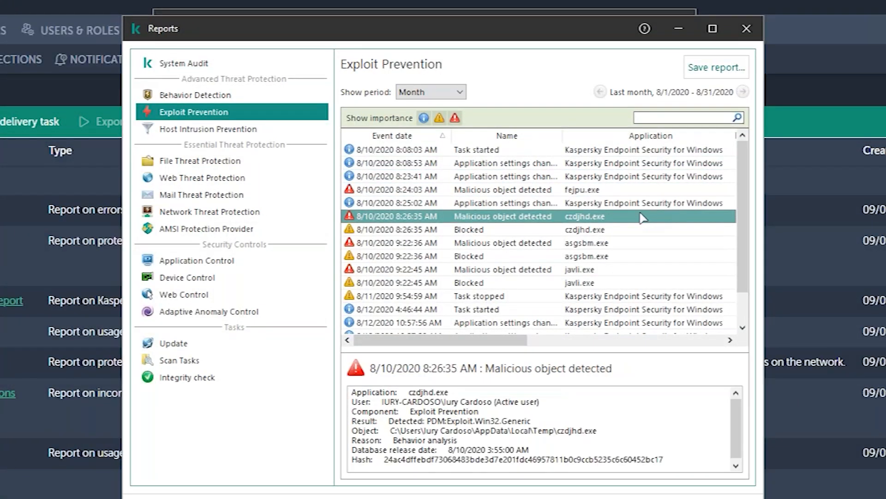
pyautogui.click(630, 231)
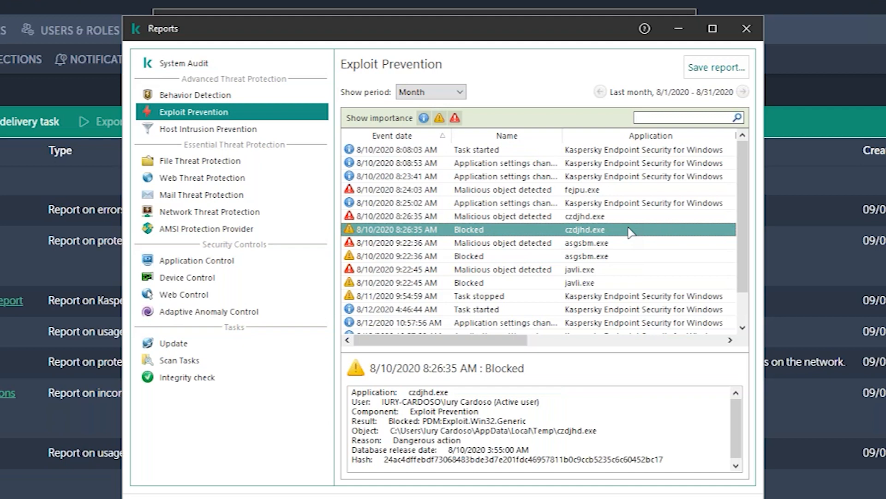
pyautogui.moveTo(746, 182)
pyautogui.mouseDown()
pyautogui.moveTo(744, 208)
pyautogui.moveTo(746, 147)
pyautogui.moveTo(747, 177)
pyautogui.mouseUp()
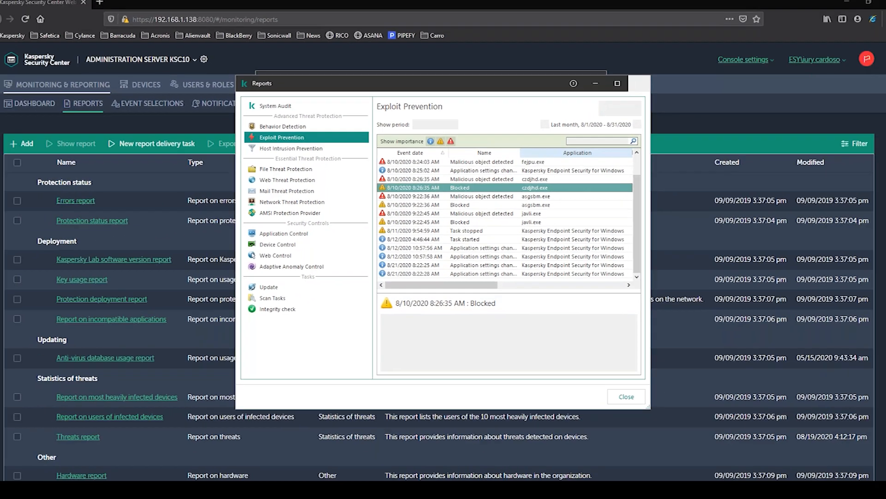
# - Close the local Endpoint Security reports and show the Threats report in the Kaspersky Security Center web console
pyautogui.click(746, 28)
pyautogui.click(590, 84)
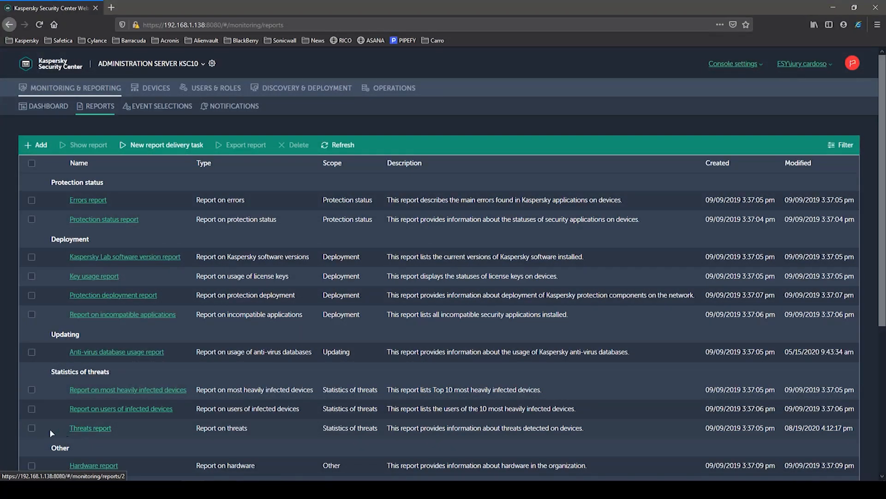
pyautogui.click(31, 428)
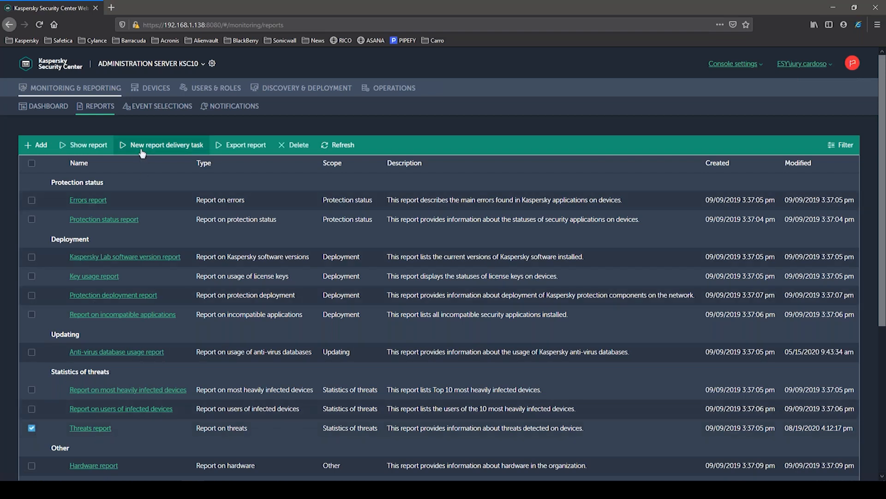
pyautogui.click(87, 145)
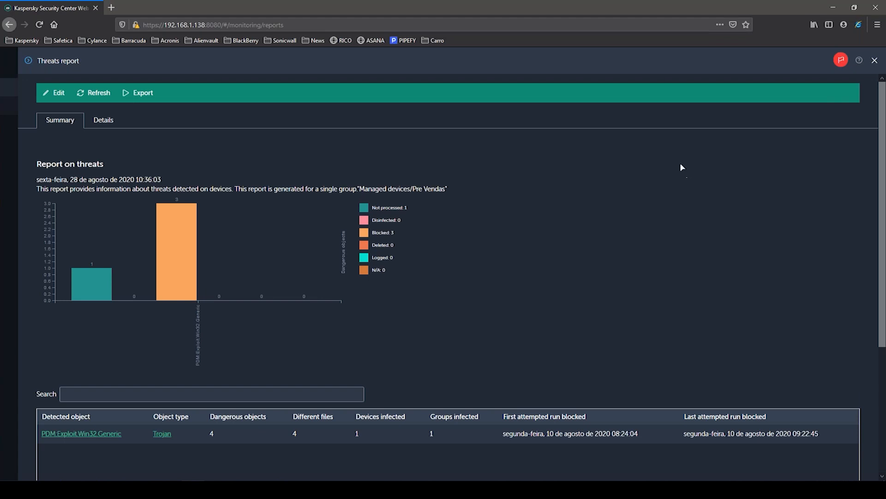
# - Examine the Threats report summary, including its device group, action chart and table of detected objects
pyautogui.scroll(-1, 577, 251)
pyautogui.scroll(-3, 577, 251)
pyautogui.scroll(4, 579, 243)
pyautogui.moveTo(359, 190); pyautogui.dragTo(446, 189)
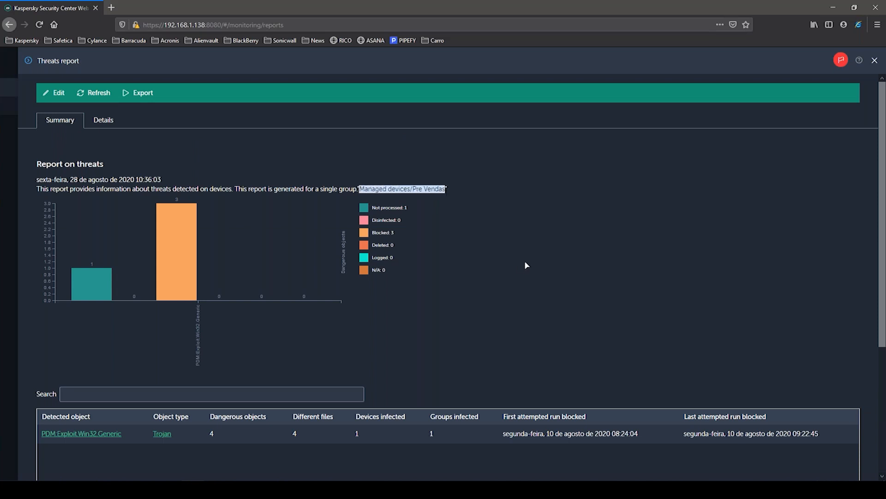
pyautogui.scroll(-2, 518, 253)
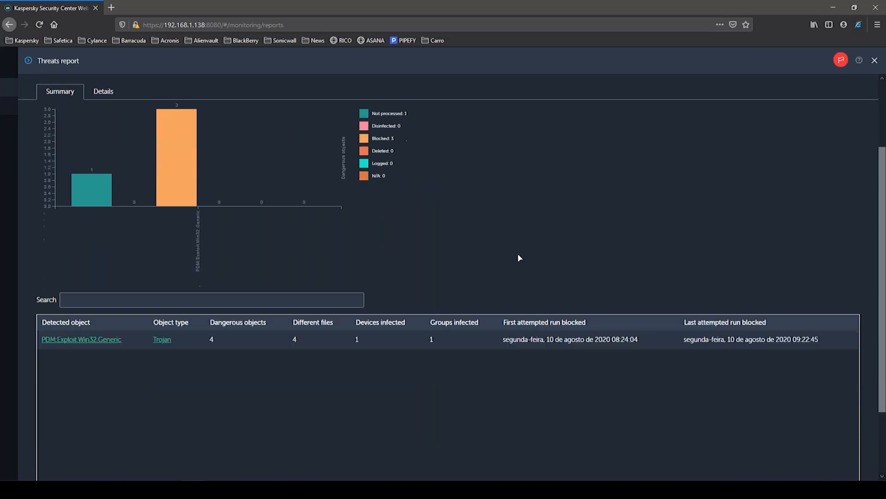
pyautogui.scroll(-1, 516, 253)
pyautogui.scroll(4, 240, 208)
pyautogui.scroll(-1, 277, 221)
pyautogui.scroll(-3, 277, 220)
pyautogui.scroll(4, 282, 213)
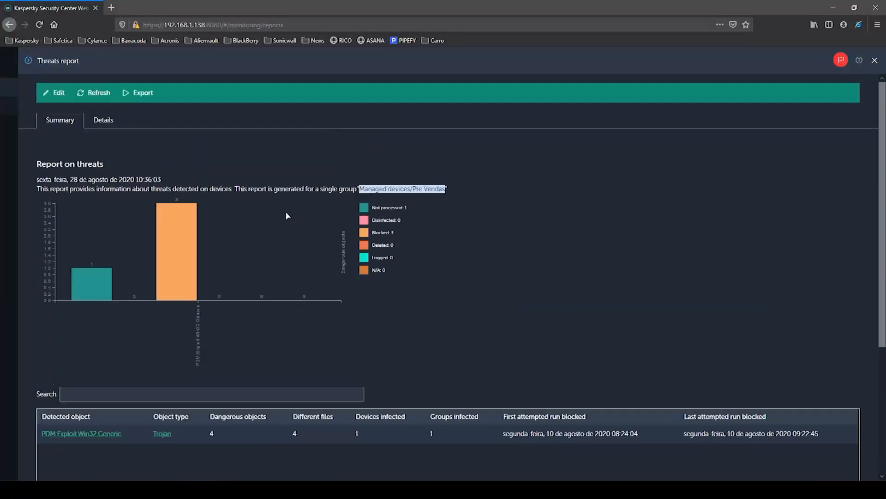
pyautogui.scroll(-3, 286, 215)
pyautogui.scroll(-1, 283, 231)
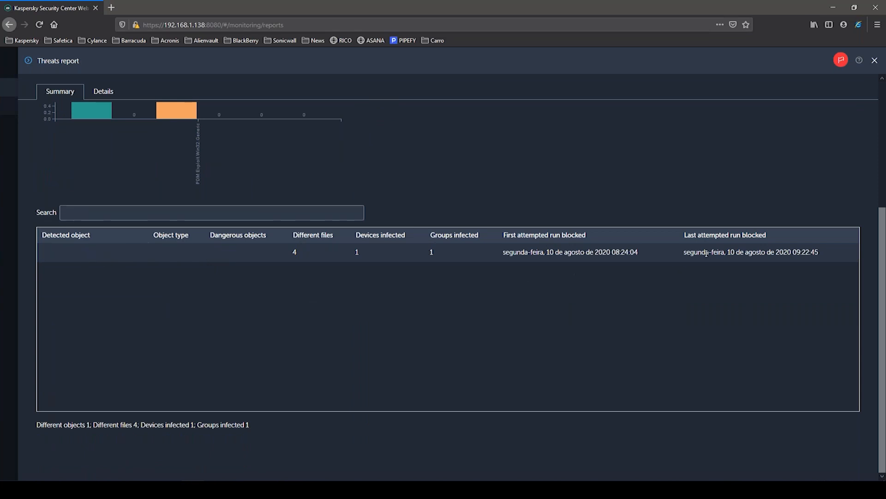
pyautogui.scroll(4, 386, 346)
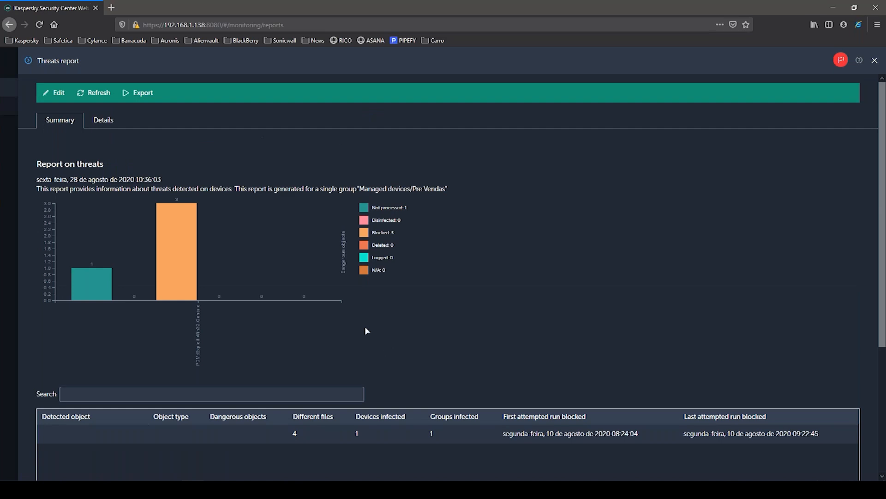
# - Review the Threats report's individual detections, open the incident for javli.exe and check its overall status
pyautogui.click(103, 121)
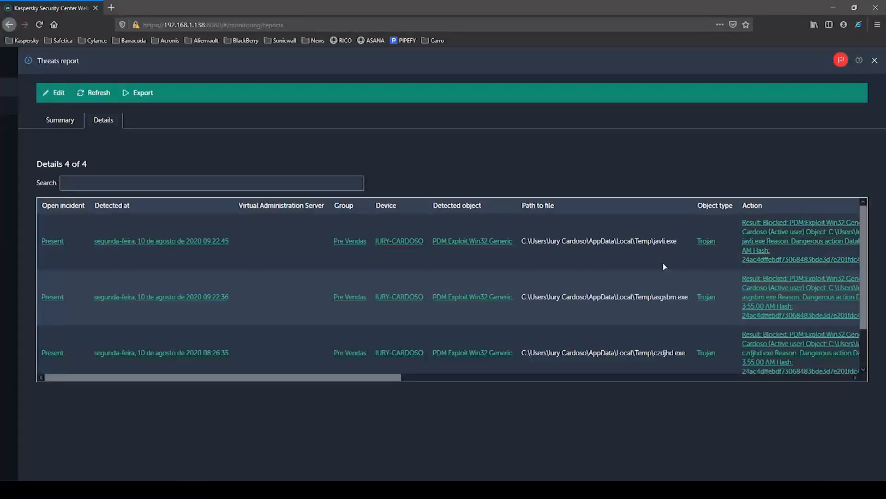
pyautogui.scroll(-2, 652, 275)
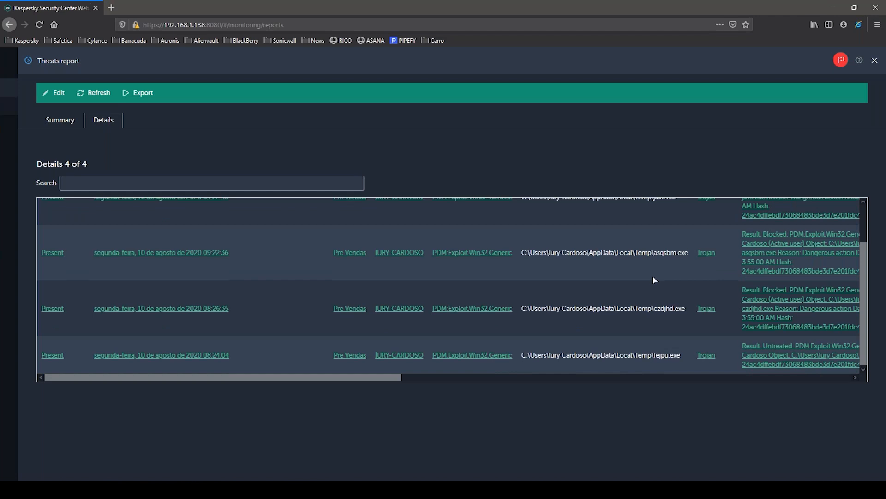
pyautogui.scroll(2, 653, 278)
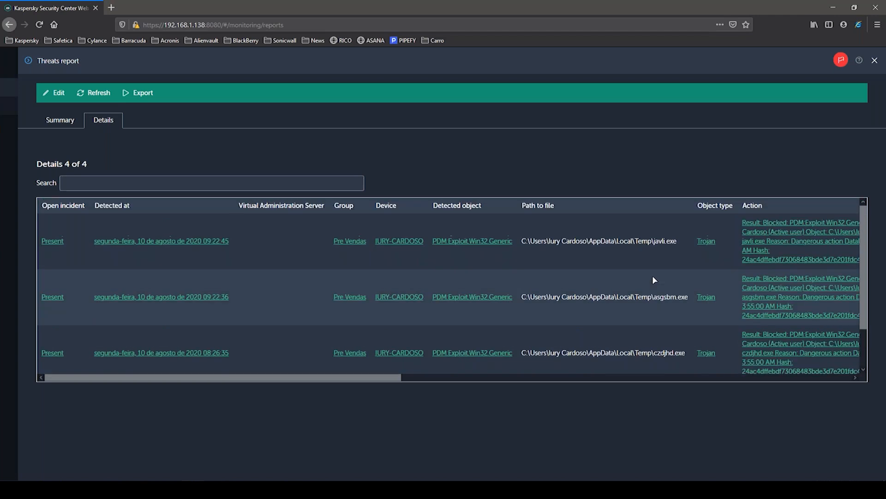
pyautogui.click(48, 243)
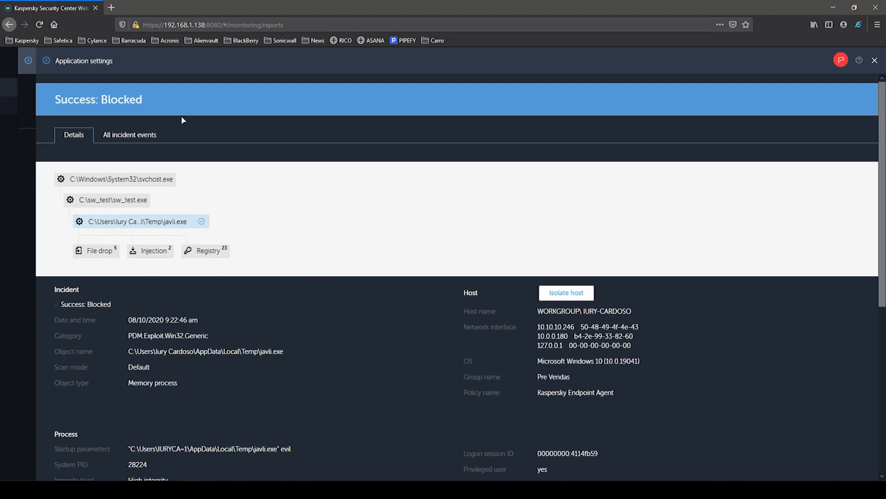
pyautogui.moveTo(144, 101); pyautogui.dragTo(54, 102)
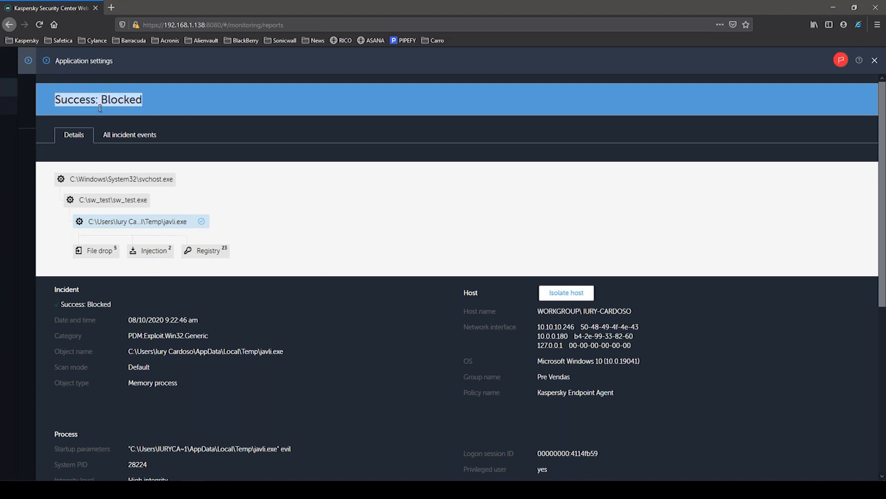
pyautogui.click(262, 118)
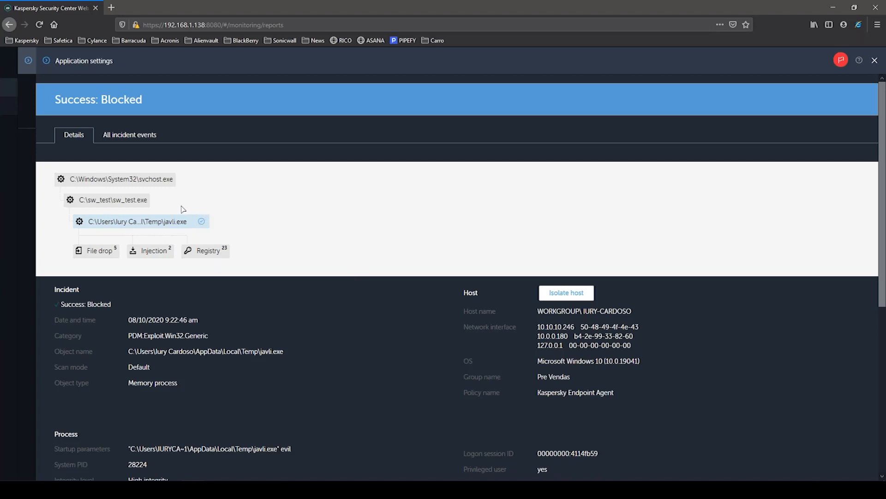
# - Inspect the process, file and download details of sw_test.exe in the incident's process chain, and close them
pyautogui.click(114, 201)
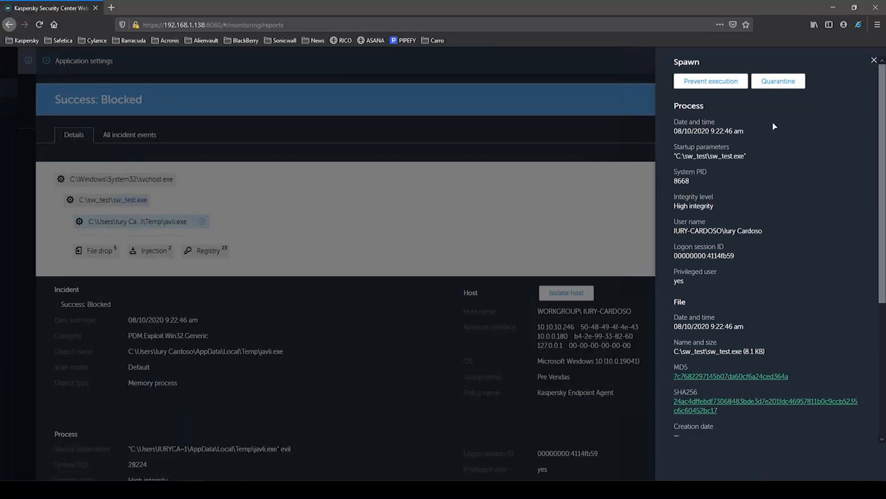
pyautogui.click(753, 292)
pyautogui.scroll(-5, 810, 344)
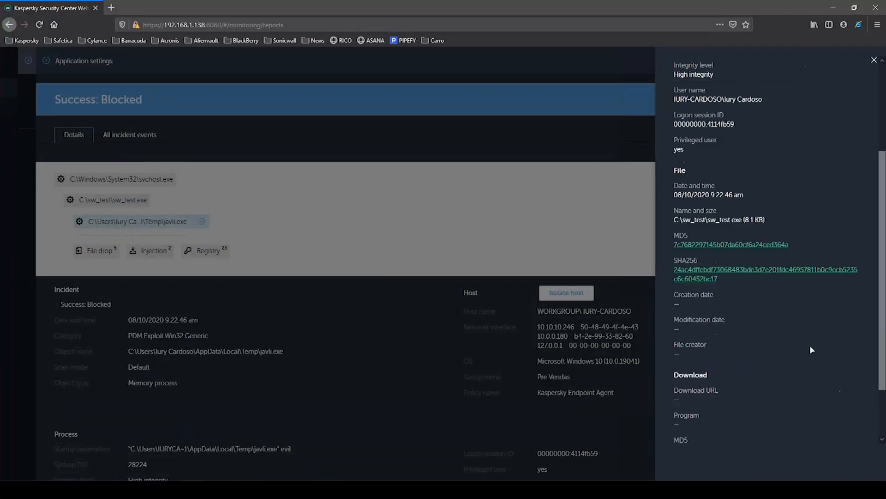
pyautogui.scroll(5, 781, 376)
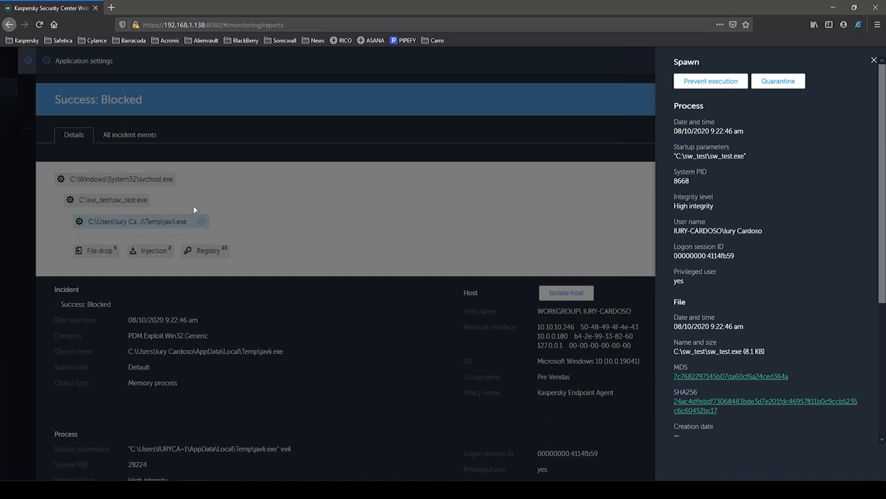
pyautogui.click(874, 61)
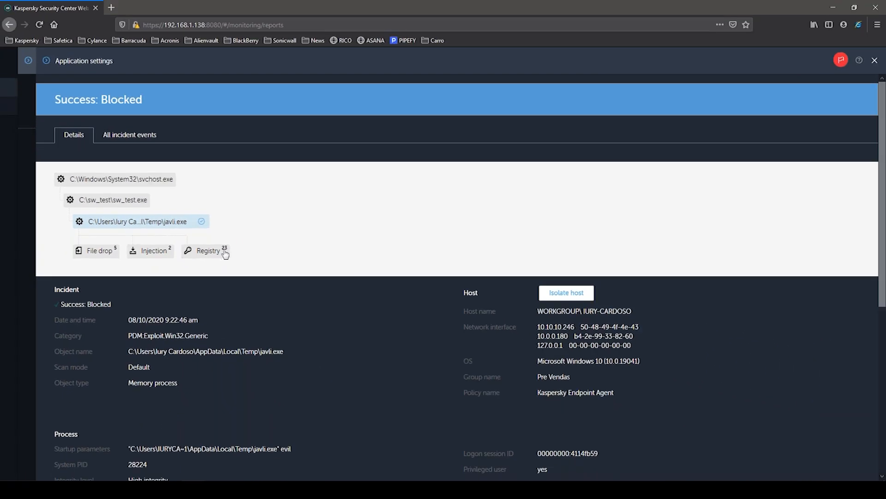
# - Inspect the process and file details of javli.exe in the incident's process chain, and close them
pyautogui.click(171, 222)
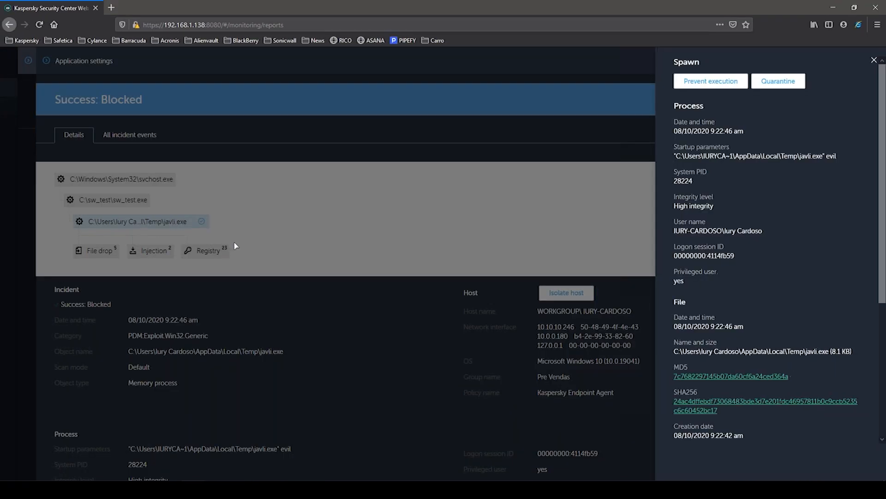
pyautogui.scroll(-5, 780, 179)
pyautogui.click(874, 61)
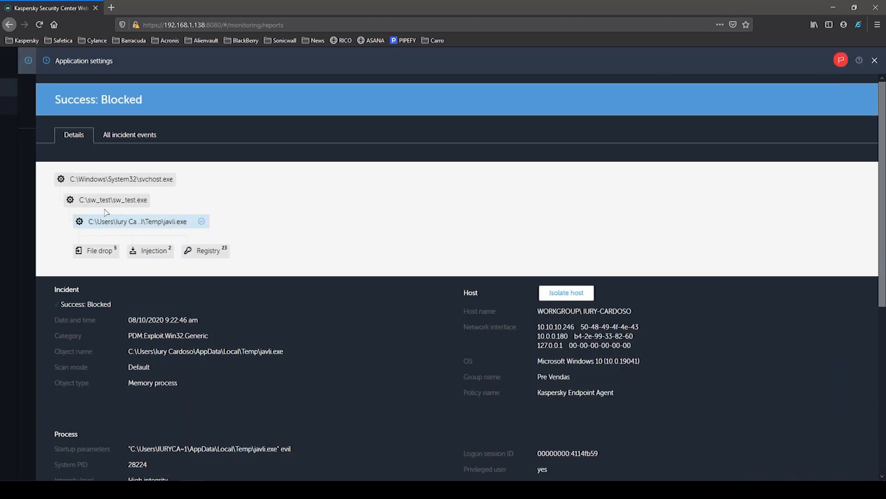
# - Open the incident's File drop events and examine the paths of the dropped files and the log
pyautogui.click(99, 252)
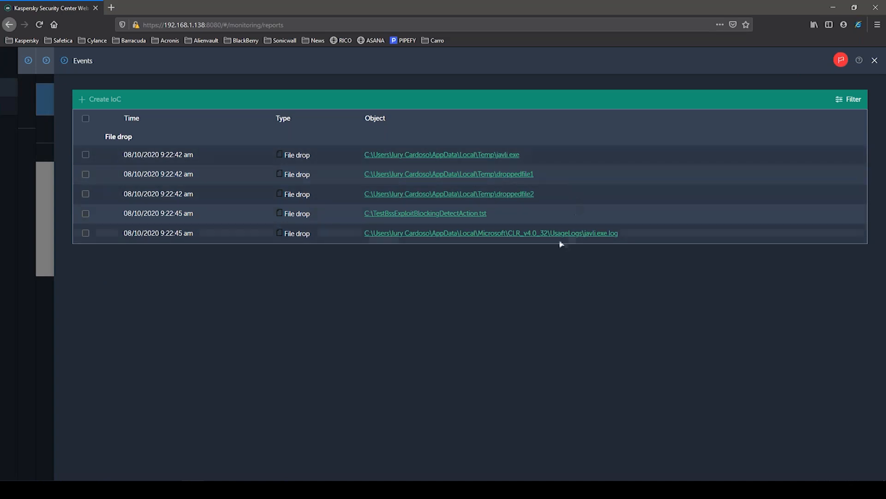
pyautogui.moveTo(537, 157); pyautogui.dragTo(422, 163)
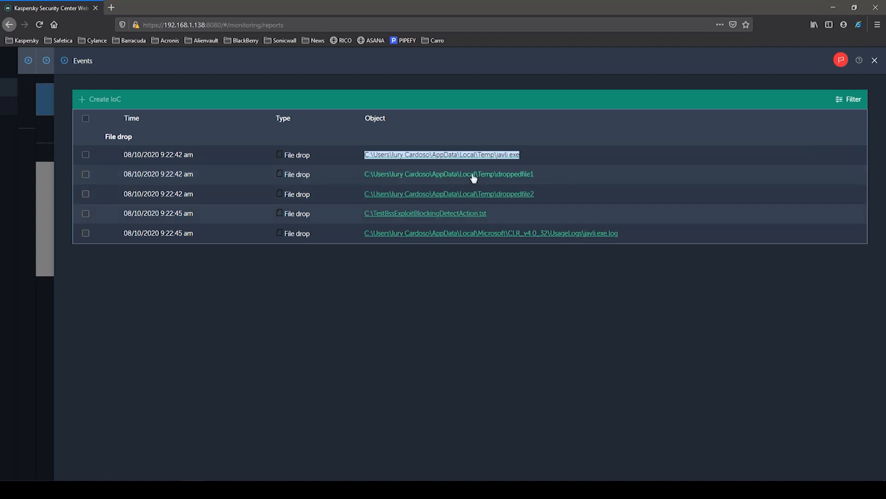
pyautogui.moveTo(539, 176); pyautogui.dragTo(454, 215)
pyautogui.moveTo(619, 236); pyautogui.dragTo(545, 240)
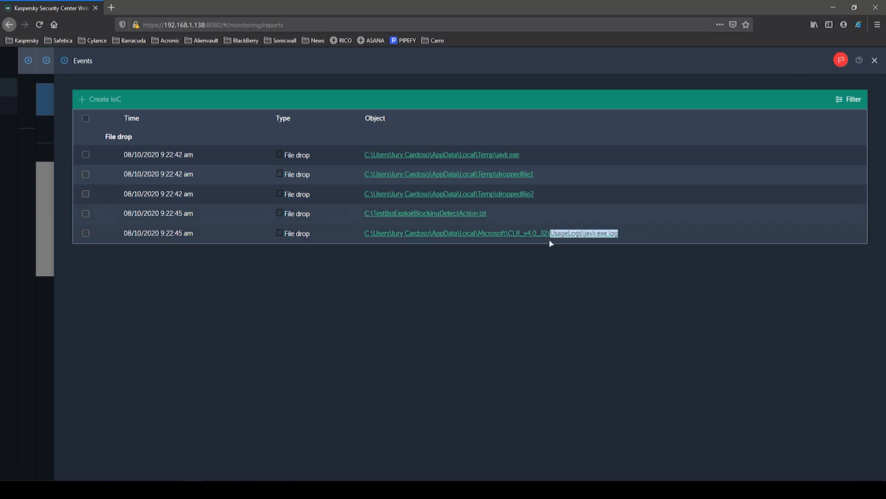
pyautogui.click(550, 240)
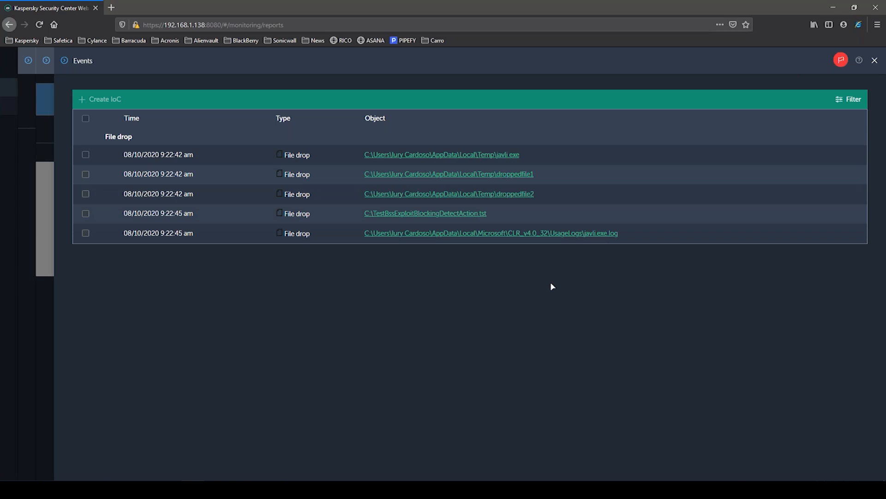
# - Examine the paths of droppedfile2 and the javli.exe.log usage log in the File drop events
pyautogui.moveTo(538, 196); pyautogui.dragTo(367, 202)
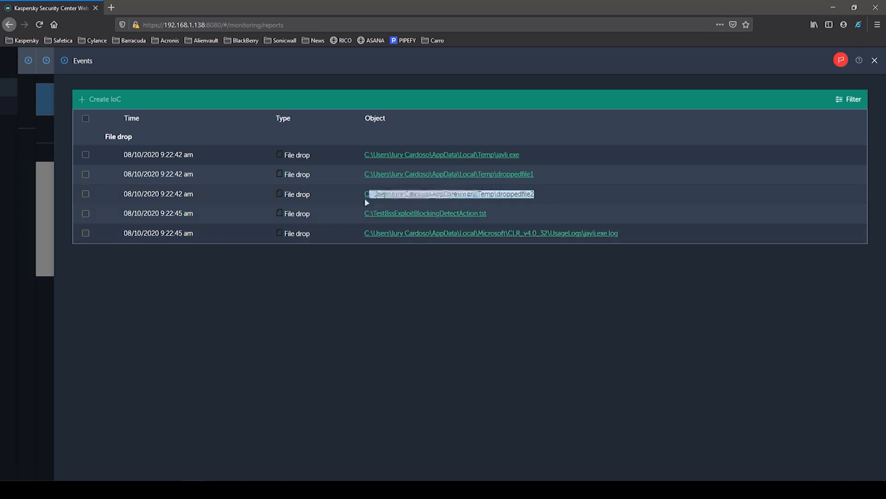
pyautogui.moveTo(619, 233); pyautogui.dragTo(397, 238)
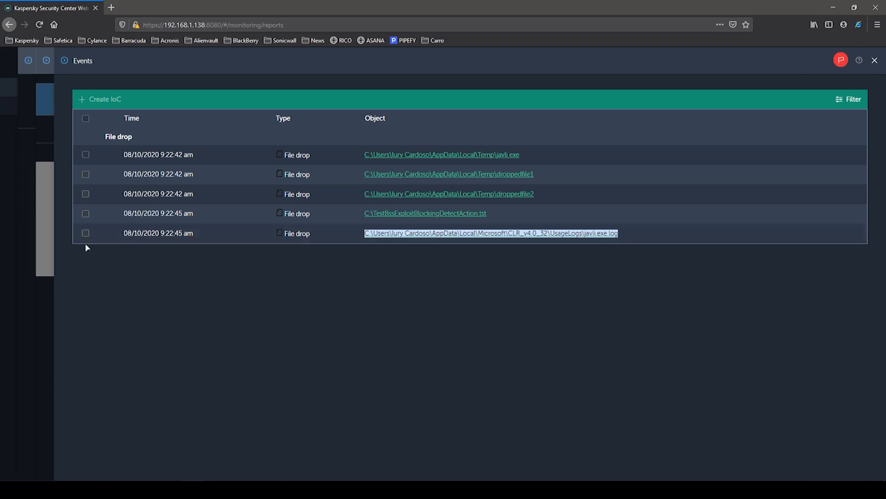
pyautogui.click(162, 244)
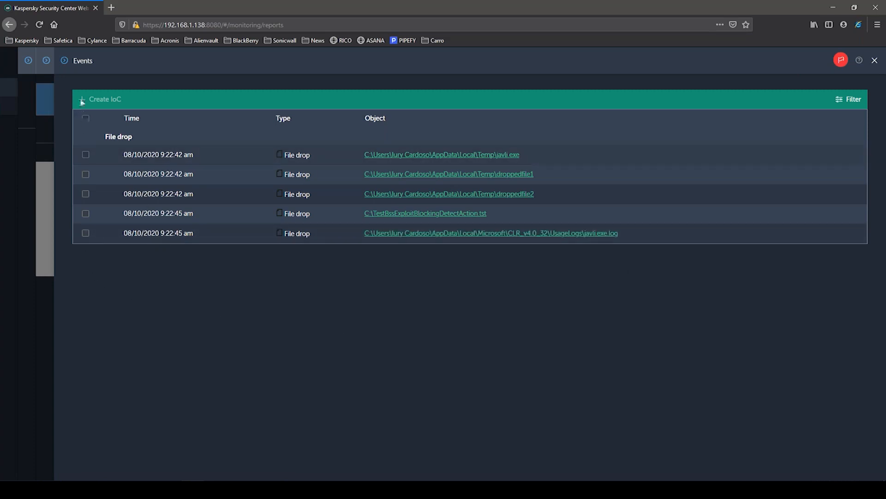
# - Start an IoC from the javli.exe file drop, try the host isolation, critical areas scanning and quarantine actions, and close it without creating a task
pyautogui.click(86, 118)
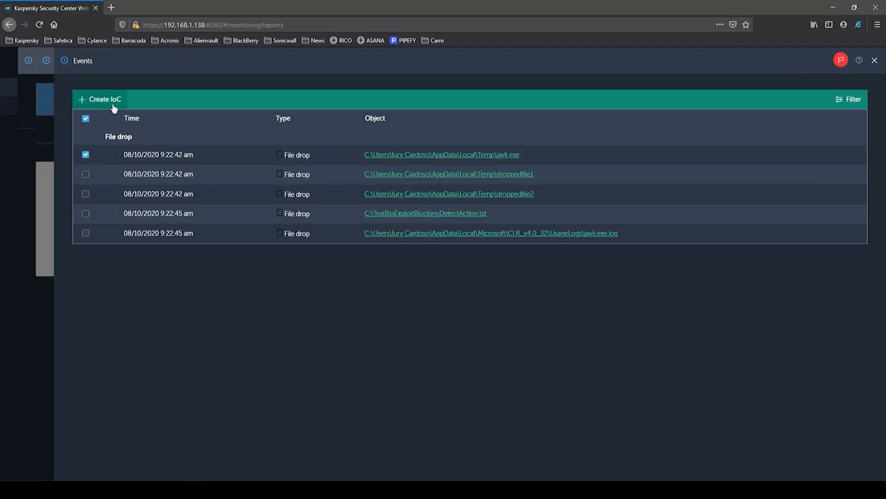
pyautogui.click(114, 108)
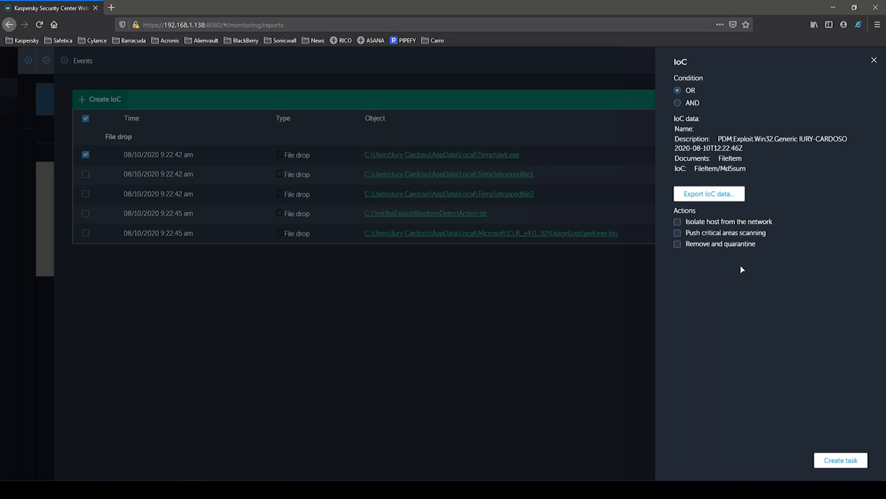
pyautogui.click(678, 222)
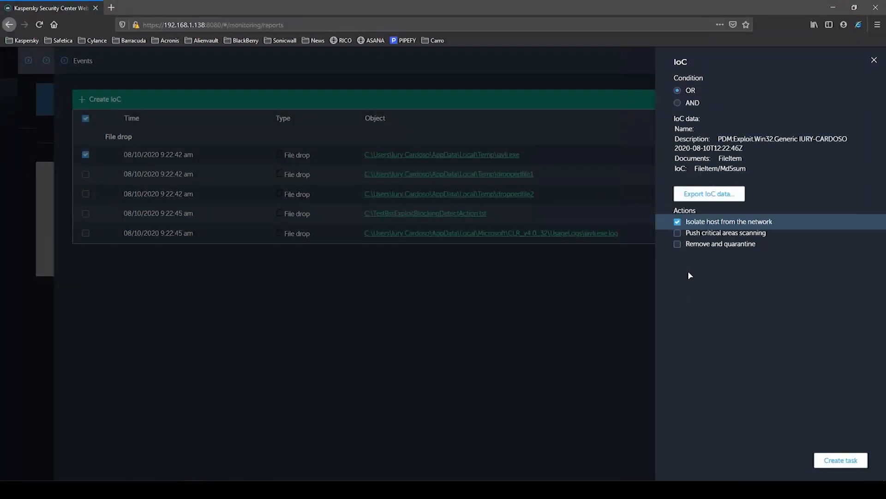
pyautogui.click(677, 221)
pyautogui.click(677, 233)
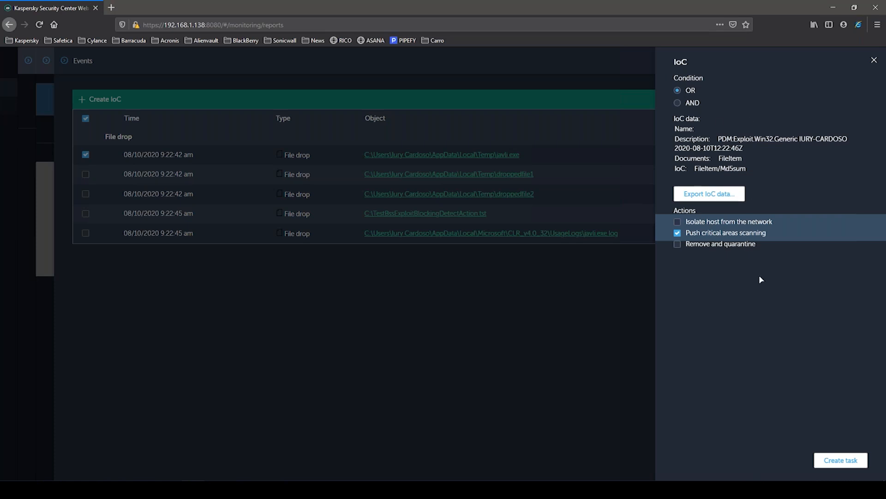
pyautogui.click(677, 233)
pyautogui.click(677, 244)
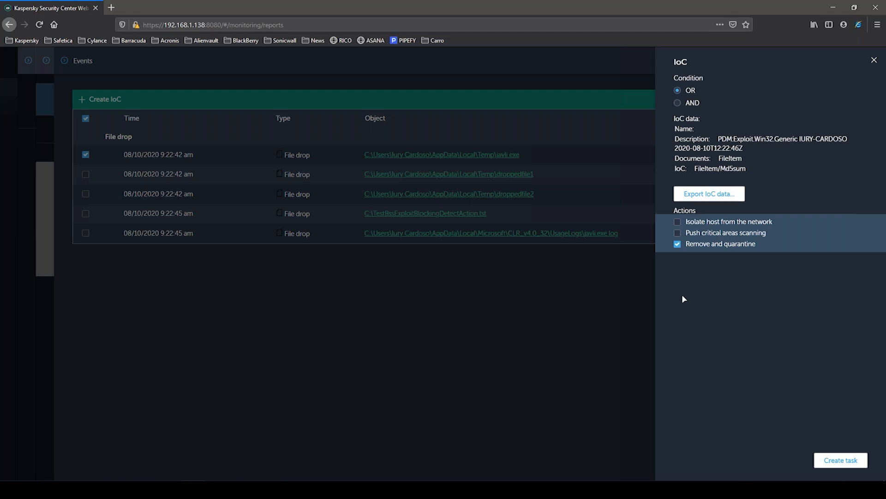
pyautogui.click(677, 245)
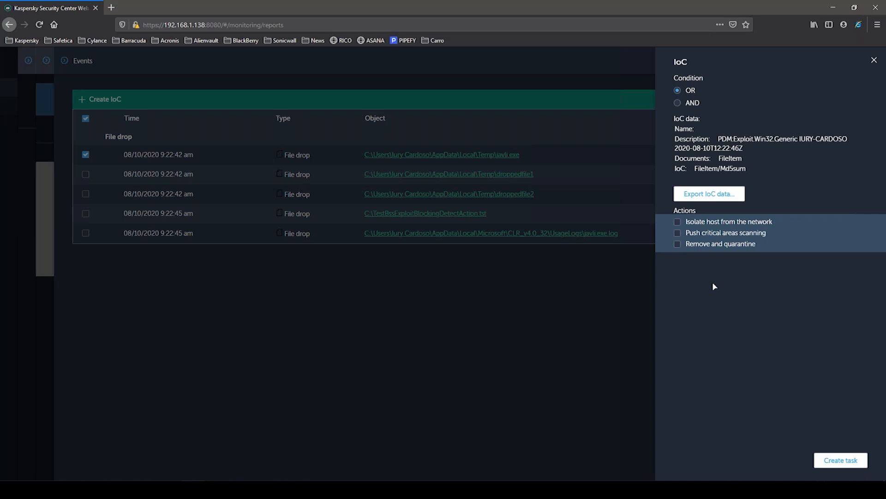
pyautogui.click(874, 60)
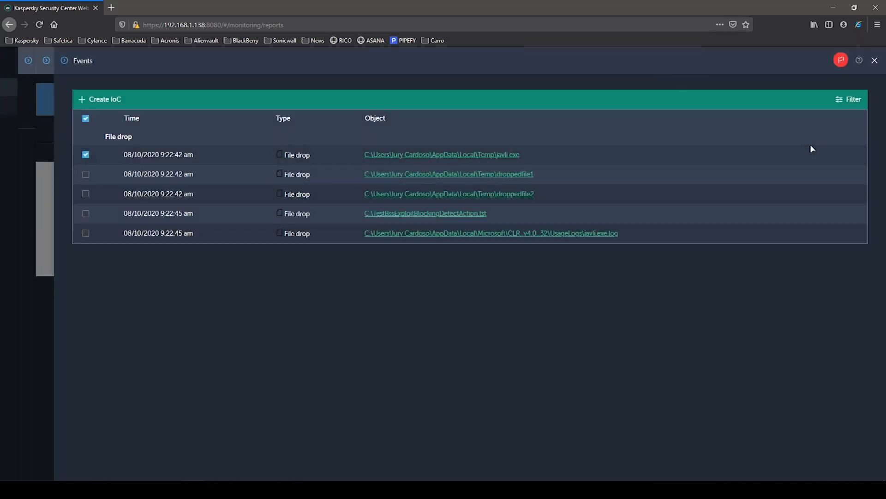
pyautogui.click(875, 60)
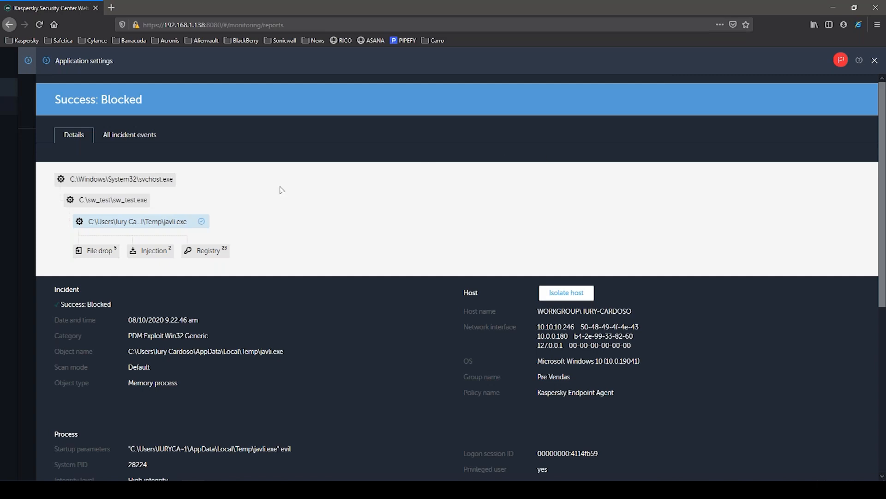
# - Open the incident's Injection events, examine the sw_test.exe object paths, and close the events
pyautogui.scroll(-1, 286, 193)
pyautogui.scroll(-2, 292, 196)
pyautogui.scroll(3, 184, 196)
pyautogui.click(150, 250)
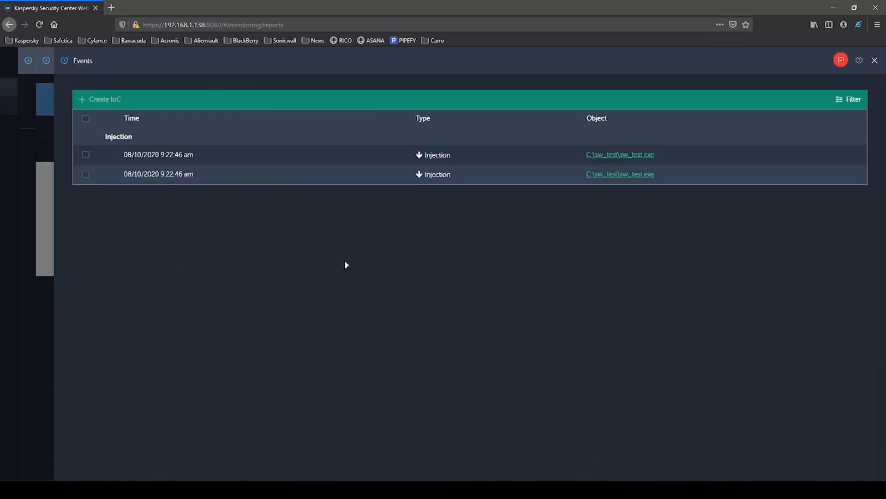
pyautogui.moveTo(657, 175); pyautogui.dragTo(539, 165)
pyautogui.click(561, 237)
pyautogui.click(875, 60)
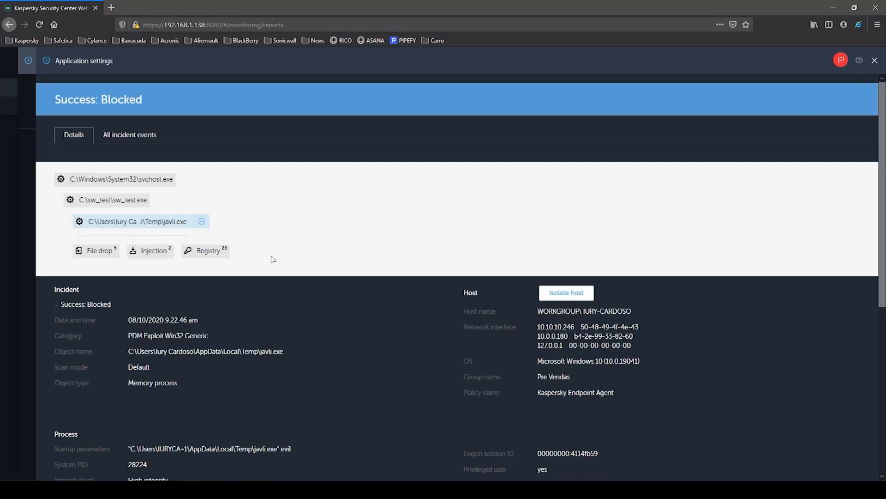
# - Open the incident's Registry events and look through the first page of modified registry keys
pyautogui.click(212, 252)
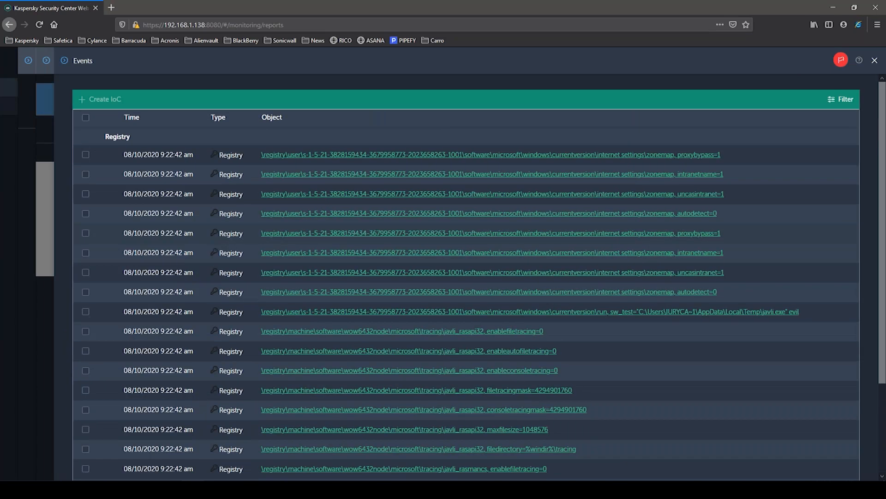
pyautogui.scroll(-2, 767, 150)
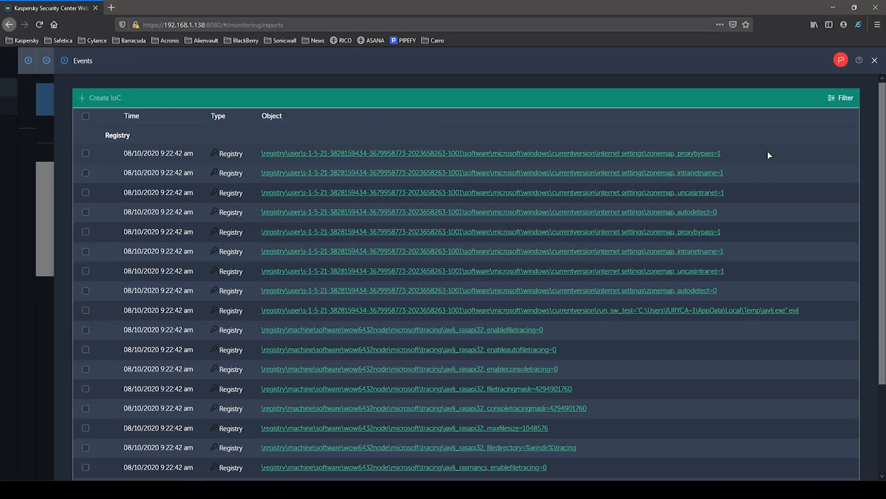
pyautogui.scroll(-2, 757, 141)
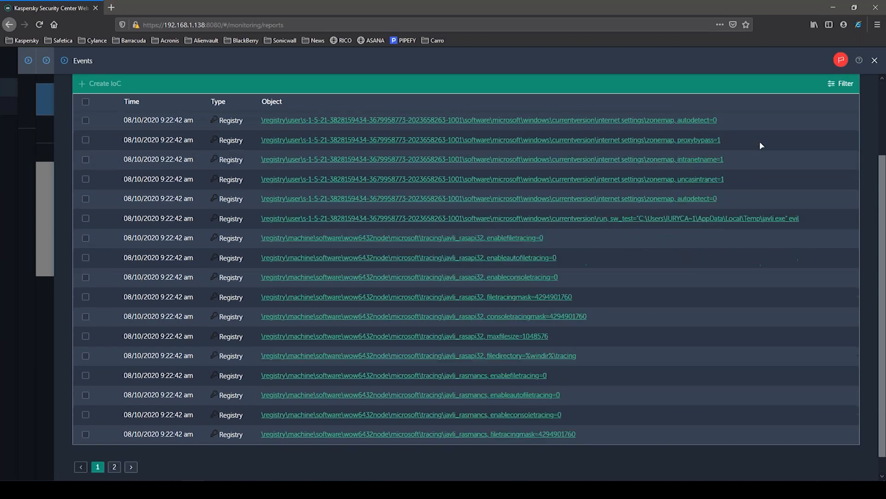
pyautogui.scroll(-1, 760, 142)
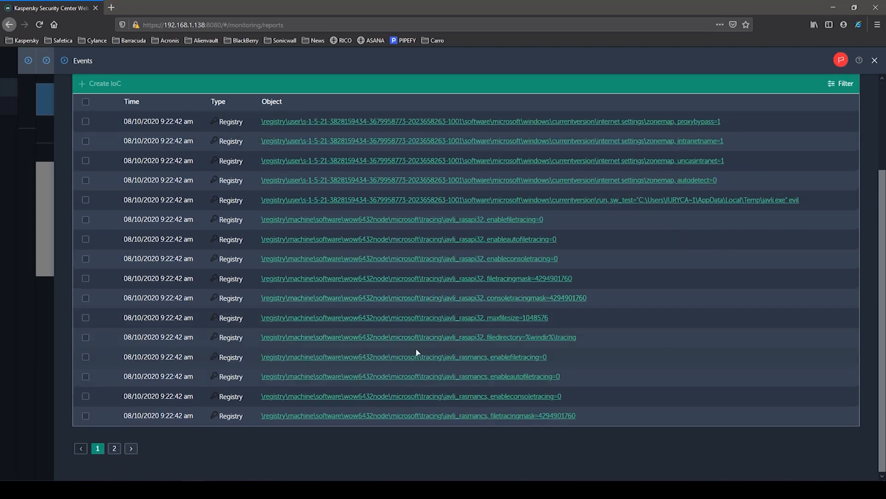
pyautogui.scroll(3, 705, 295)
# - Select the second zonemap proxybypass=1 registry event and start an IoC from it
pyautogui.moveTo(721, 233); pyautogui.dragTo(259, 235)
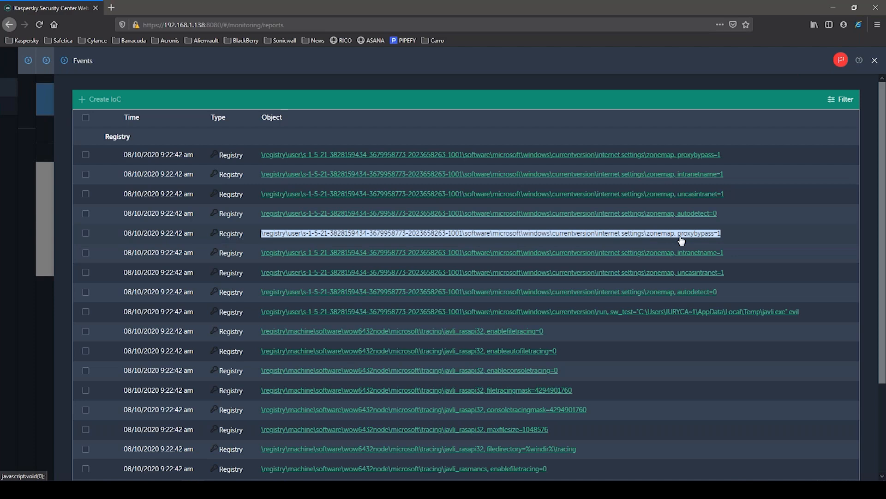
pyautogui.click(85, 233)
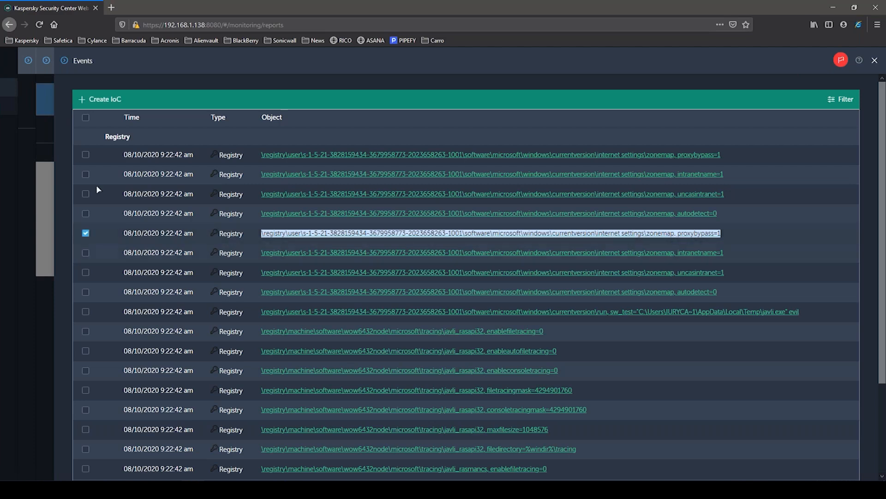
pyautogui.click(104, 100)
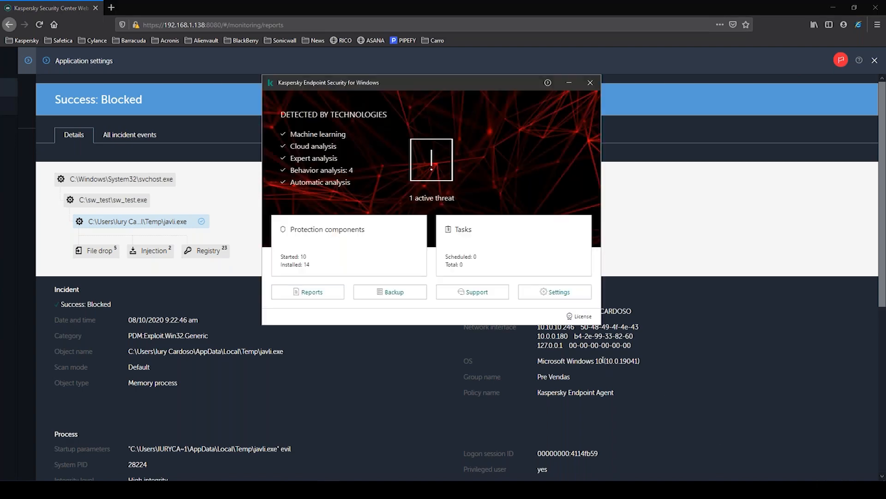
# - Check the asgsbm.exe detection in the Exploit Prevention report of Kaspersky Endpoint Security for Windows, and close the reports and application windows
pyautogui.click(320, 291)
pyautogui.click(330, 139)
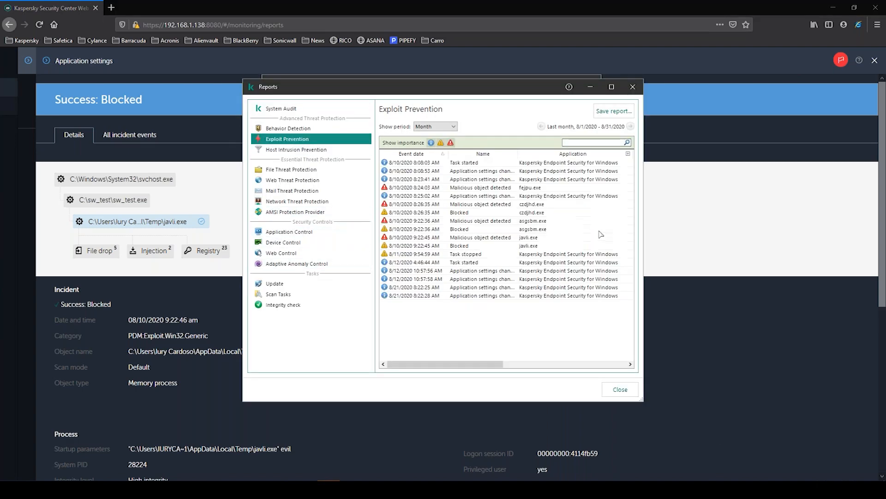
pyautogui.click(549, 224)
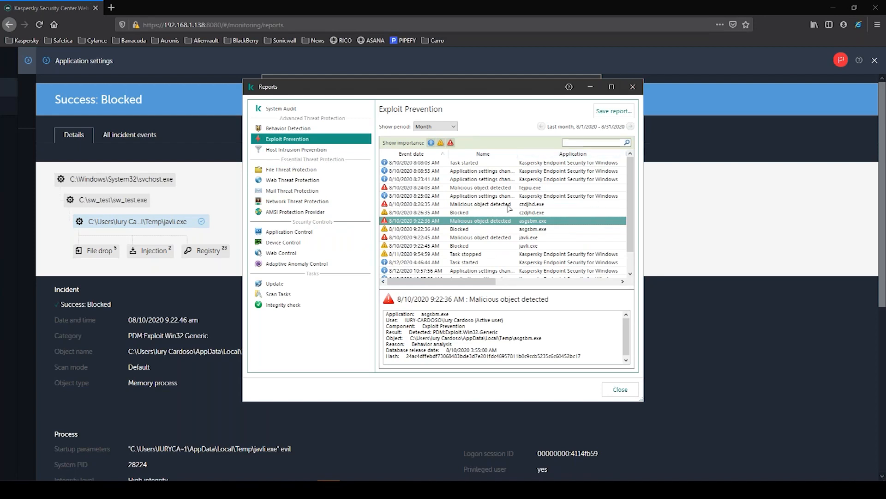
pyautogui.click(632, 86)
pyautogui.click(587, 83)
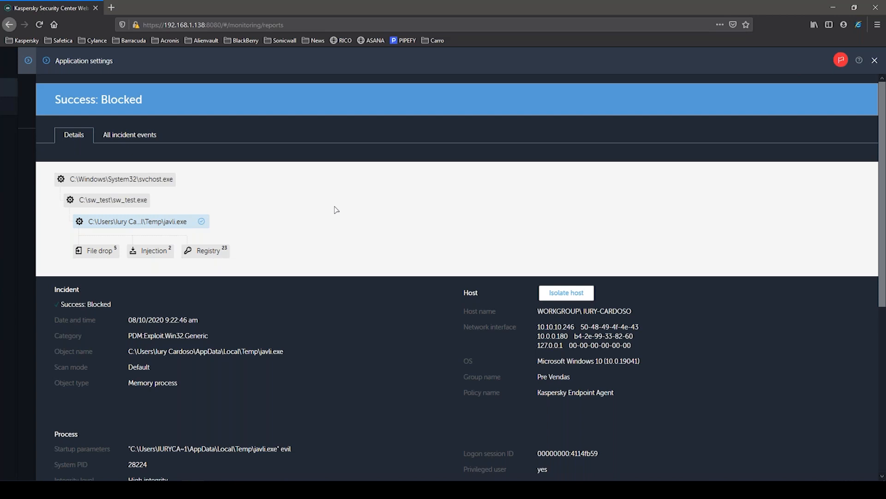
# - Examine the javli.exe incident's status, date and time, category, object name and object type
pyautogui.scroll(-3, 459, 110)
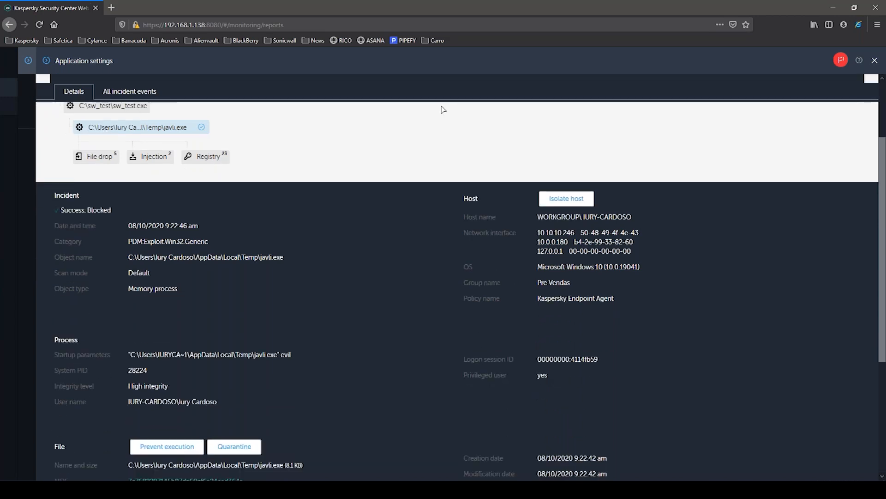
pyautogui.moveTo(113, 163); pyautogui.dragTo(59, 162)
pyautogui.moveTo(198, 179); pyautogui.dragTo(127, 179)
pyautogui.moveTo(209, 195); pyautogui.dragTo(94, 201)
pyautogui.moveTo(279, 210); pyautogui.dragTo(106, 212)
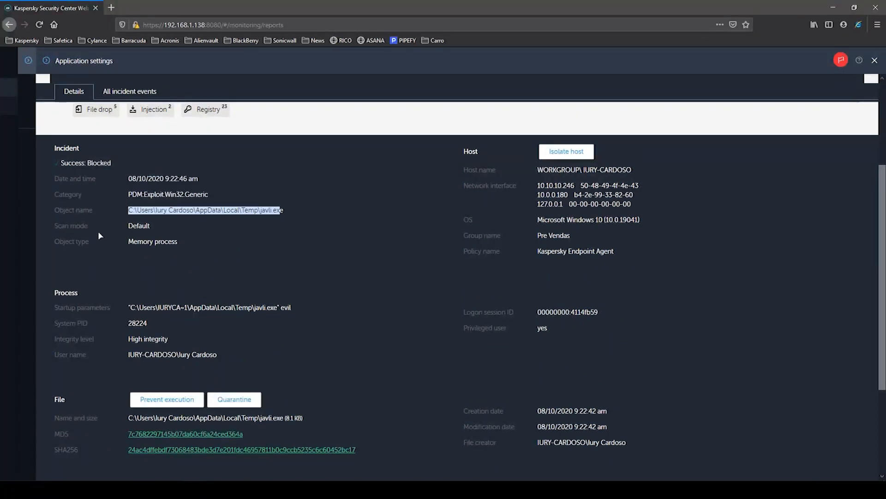
pyautogui.moveTo(185, 244); pyautogui.dragTo(118, 242)
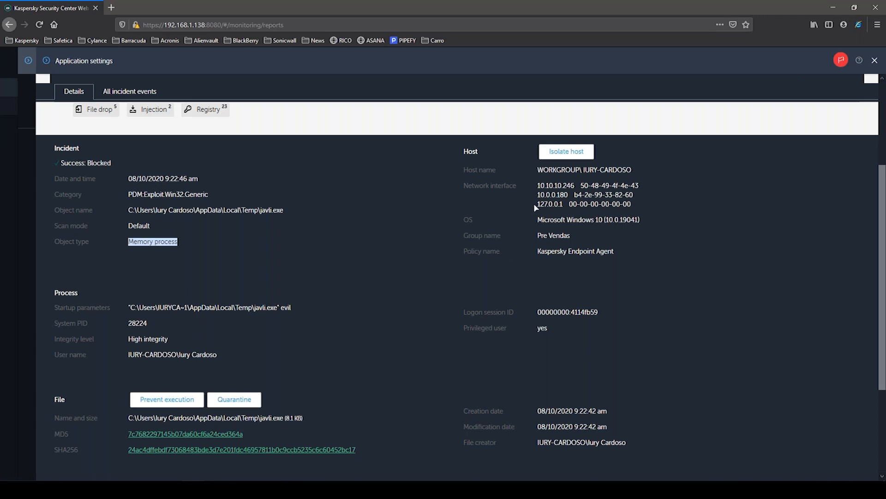
# - Examine the incident's host name, network interfaces, group and policy, and review its process, file and download details
pyautogui.moveTo(531, 171); pyautogui.dragTo(692, 173)
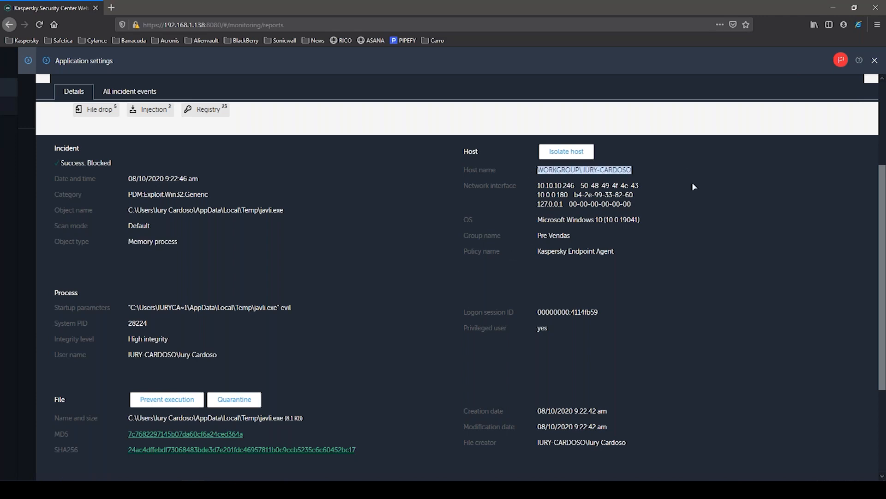
pyautogui.moveTo(633, 204); pyautogui.dragTo(537, 185)
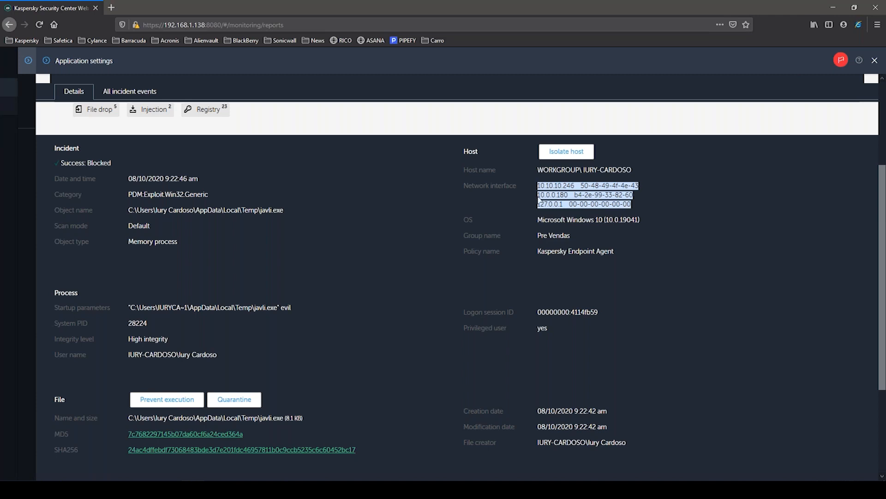
pyautogui.moveTo(649, 222); pyautogui.dragTo(497, 246)
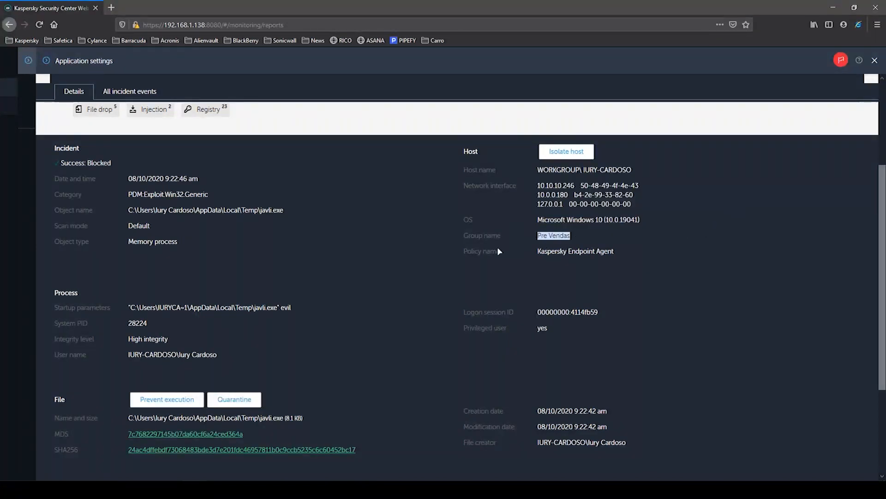
pyautogui.moveTo(615, 251); pyautogui.dragTo(520, 245)
pyautogui.scroll(-1, 671, 284)
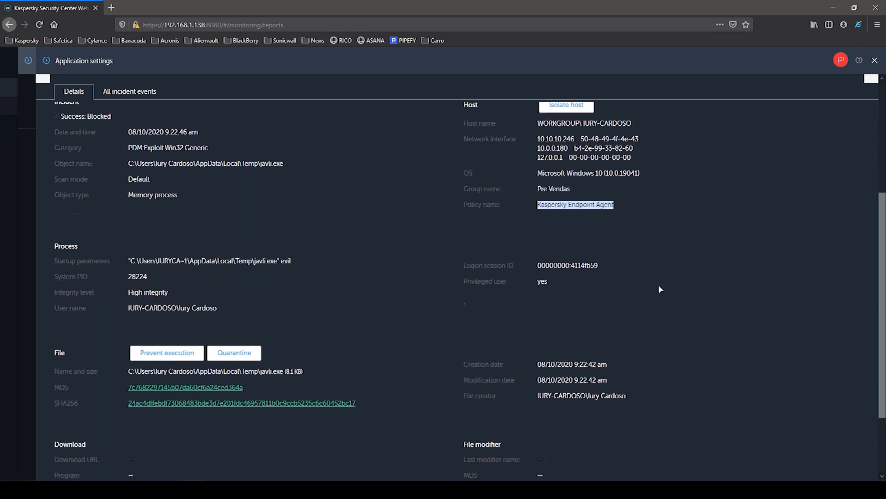
pyautogui.scroll(-2, 343, 235)
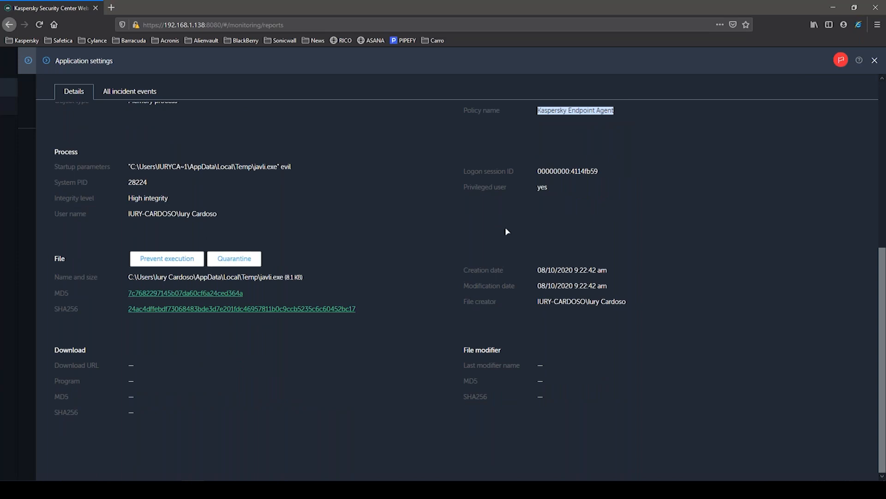
pyautogui.scroll(6, 506, 231)
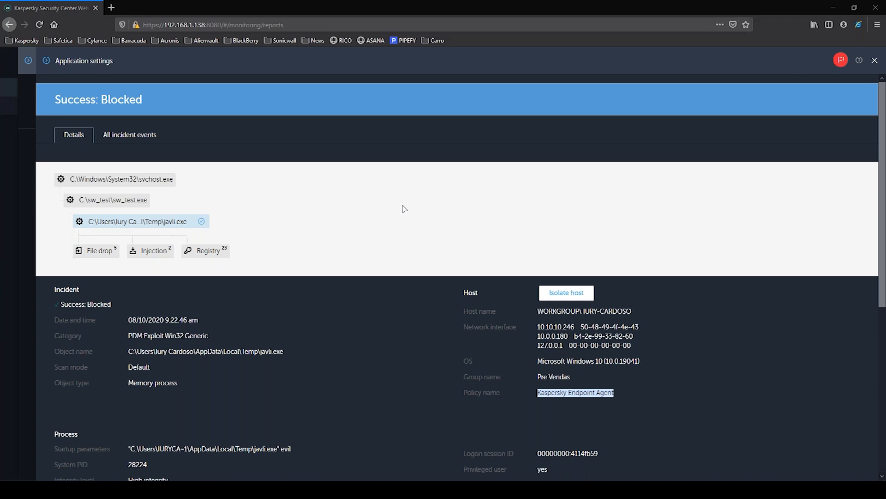
# - Return to the Threats report's individual detections and open the incident for asgsbm.exe
pyautogui.click(875, 61)
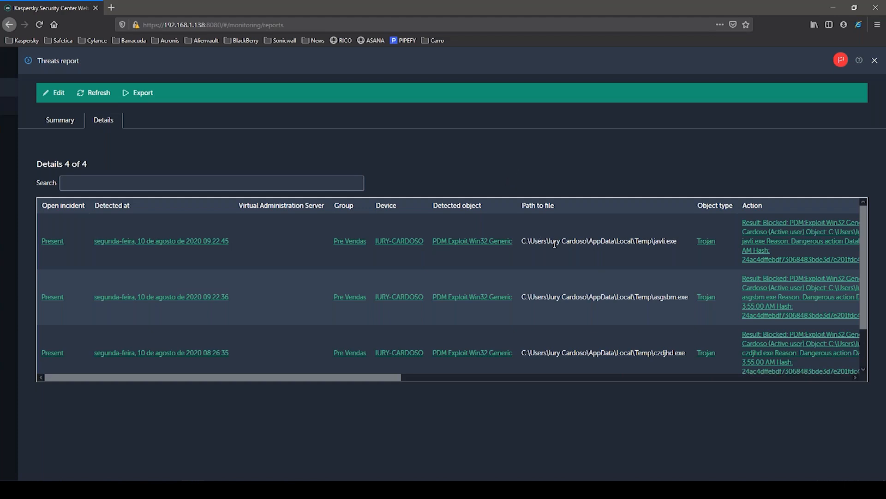
pyautogui.scroll(-2, 556, 250)
pyautogui.scroll(2, 553, 237)
pyautogui.scroll(-2, 82, 236)
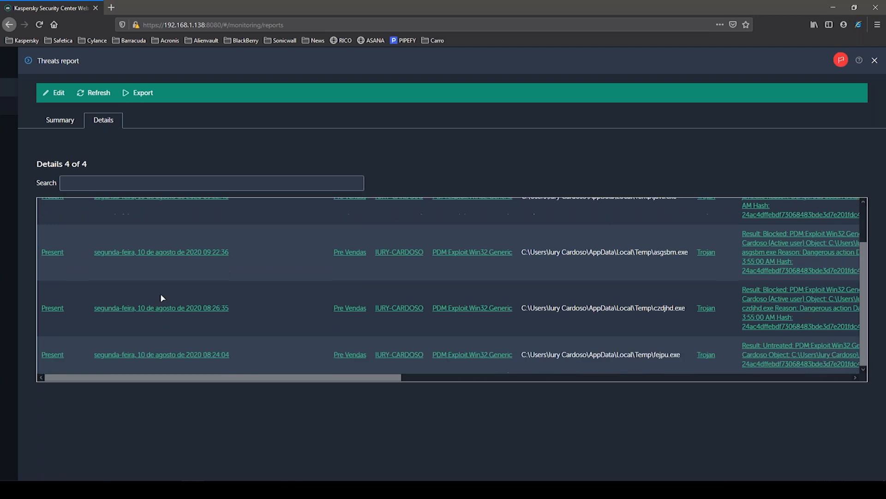
pyautogui.click(48, 255)
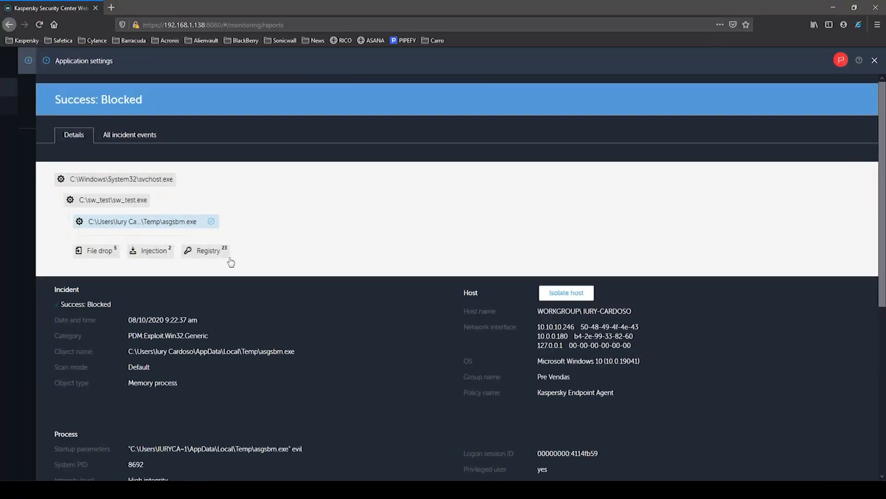
# - Close the asgsbm.exe incident and open the incident for fejpu.exe from the Threats report's individual detections
pyautogui.click(875, 60)
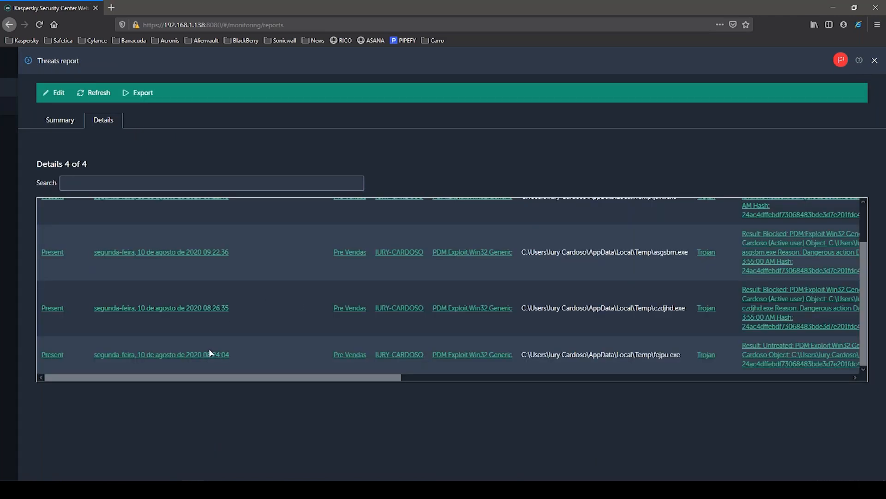
pyautogui.click(194, 358)
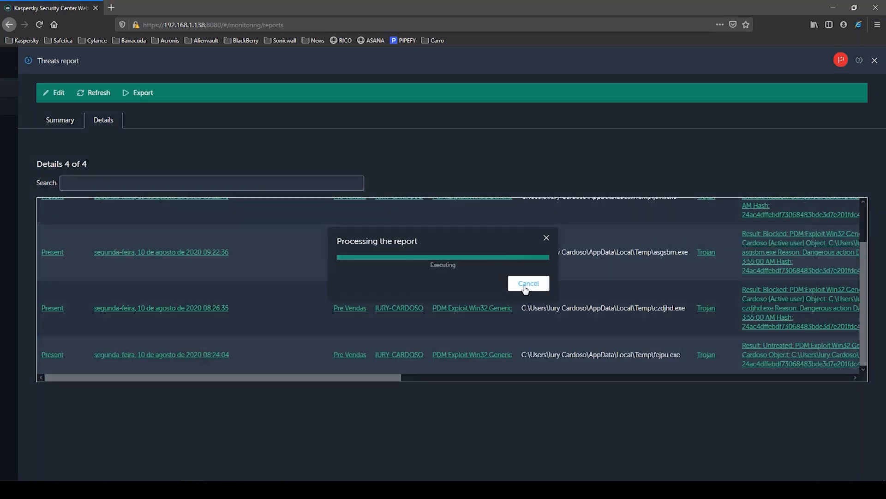
pyautogui.click(513, 278)
pyautogui.click(55, 355)
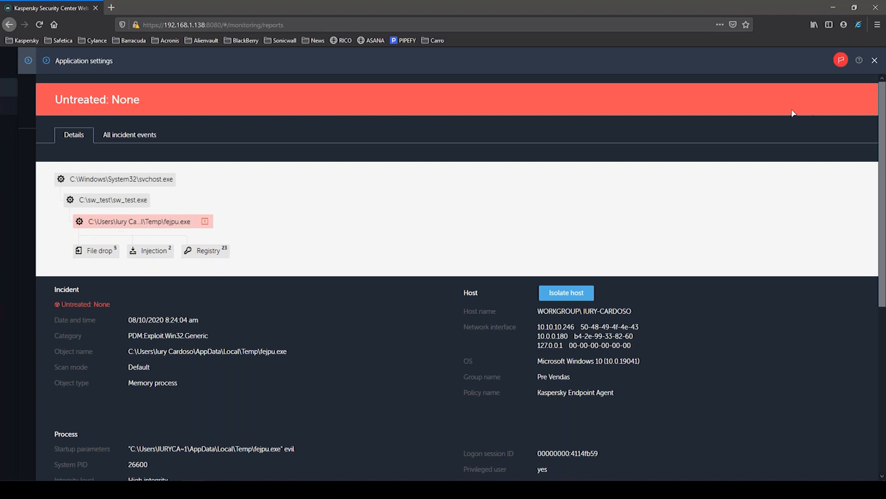
# - Examine the fejpu.exe incident's treatment status, its spawned process's details and response options, and the card's host and file information
pyautogui.moveTo(141, 100); pyautogui.dragTo(54, 102)
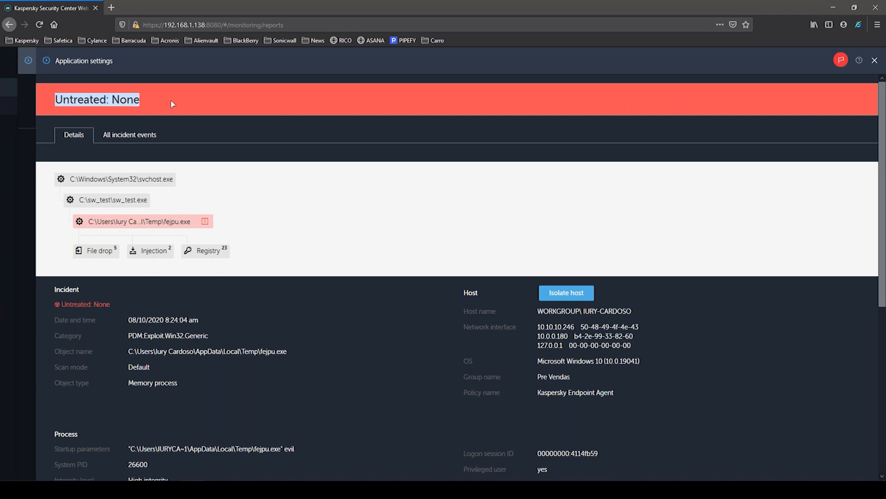
pyautogui.click(205, 223)
pyautogui.scroll(-5, 808, 185)
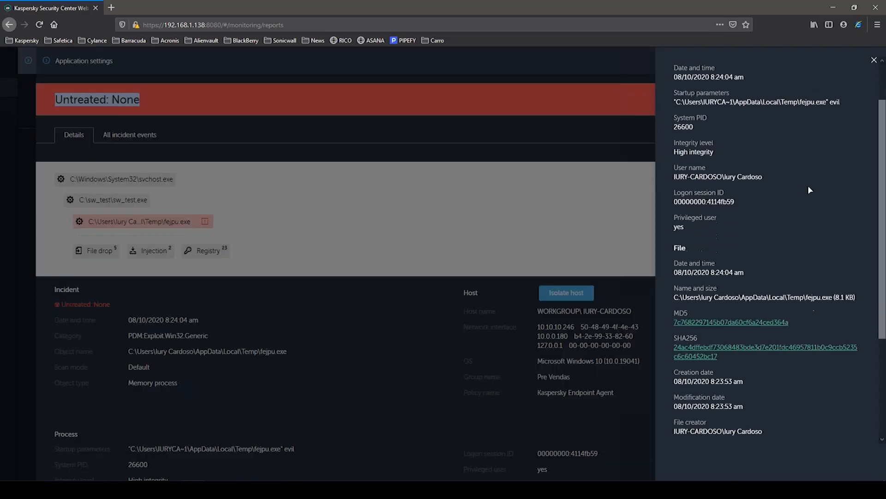
pyautogui.scroll(5, 806, 187)
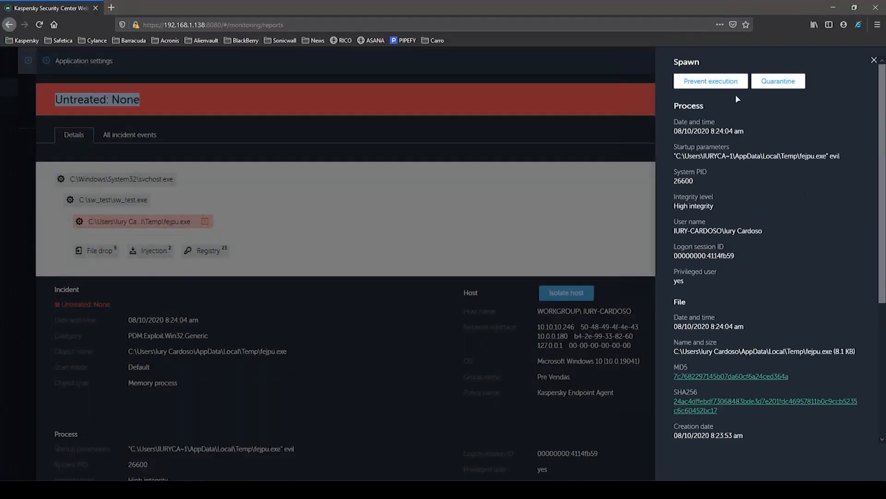
pyautogui.click(874, 60)
pyautogui.scroll(-6, 305, 202)
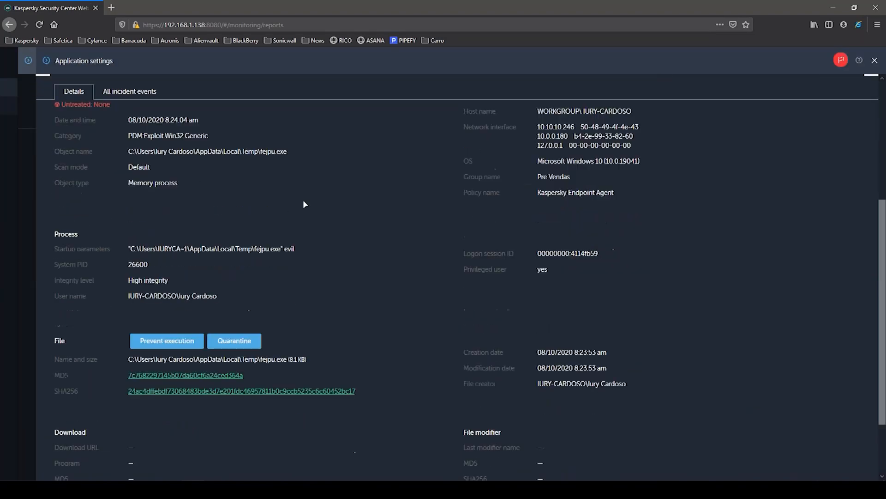
pyautogui.scroll(6, 508, 184)
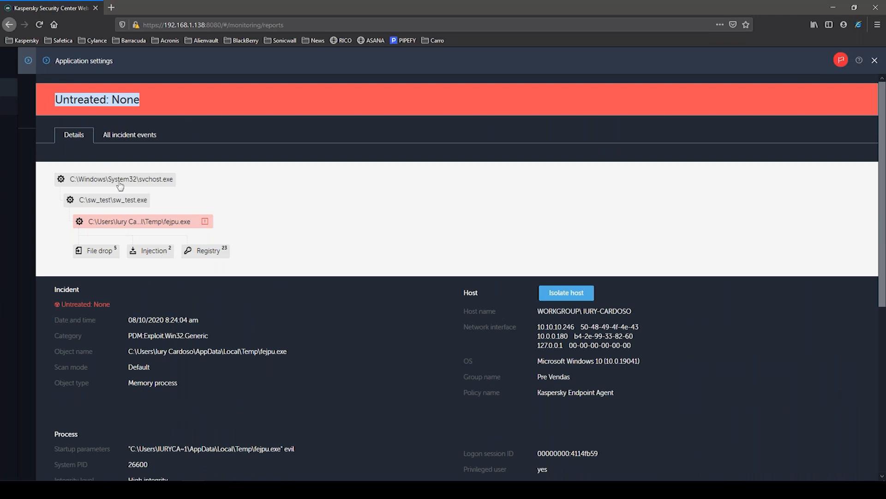
# - Review all events of the fejpu.exe incident, covering spawn, file drop, injection and registry entries
pyautogui.click(147, 136)
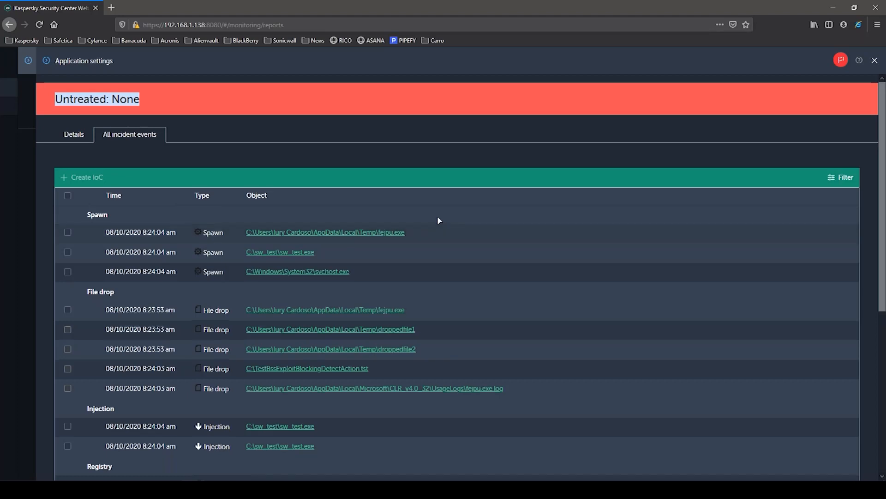
pyautogui.scroll(-2, 437, 215)
pyautogui.scroll(-4, 439, 215)
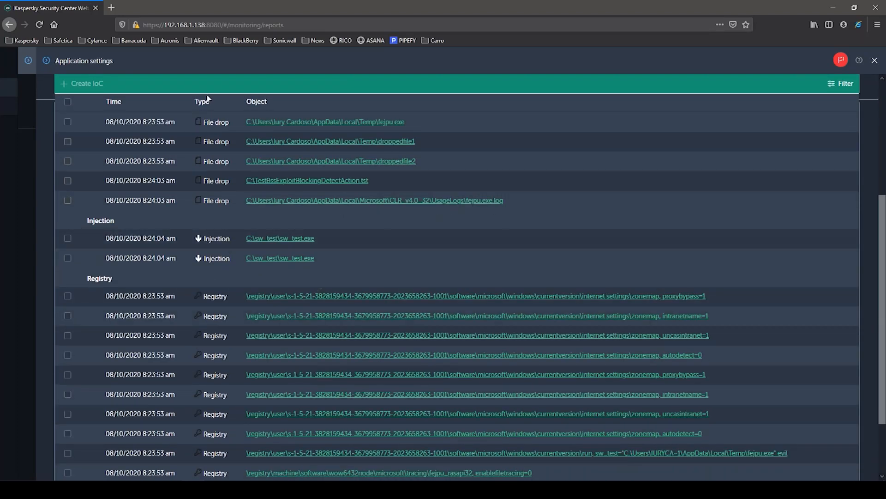
pyautogui.scroll(-1, 480, 197)
pyautogui.scroll(-2, 478, 195)
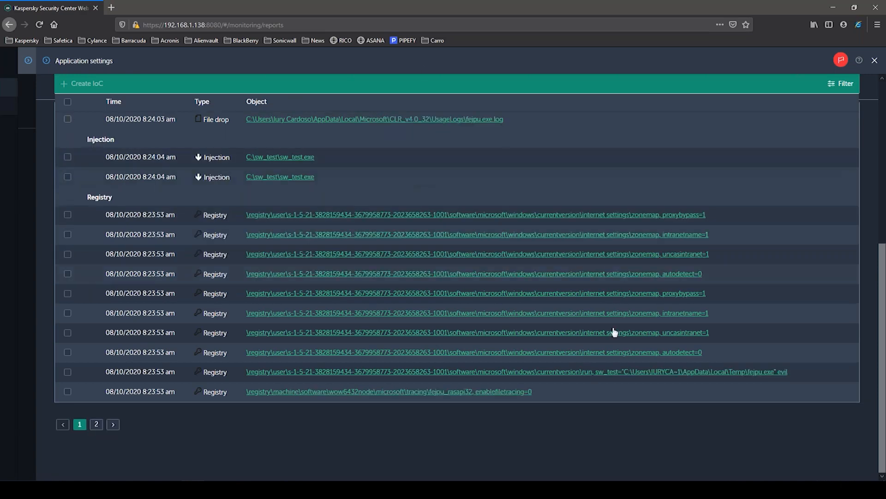
# - Clear the selection of incident events available for IoC creation and close the incident to return to the Threats report's detections
pyautogui.scroll(6, 75, 216)
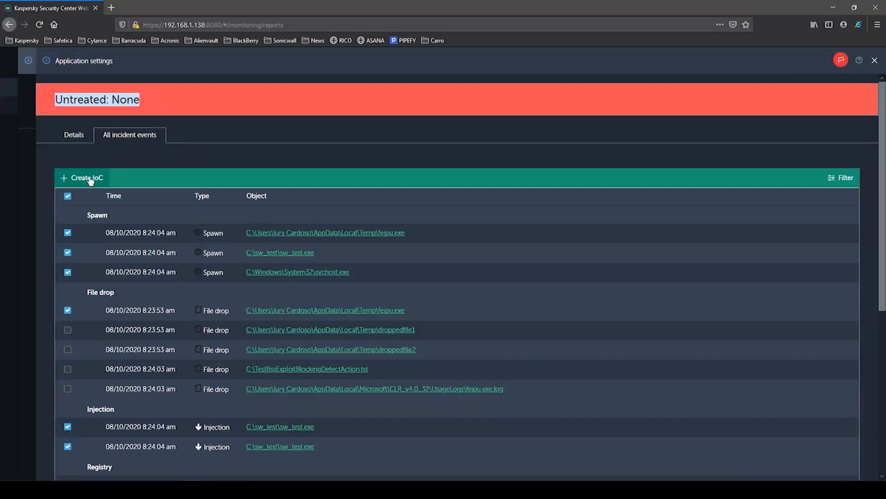
pyautogui.click(67, 197)
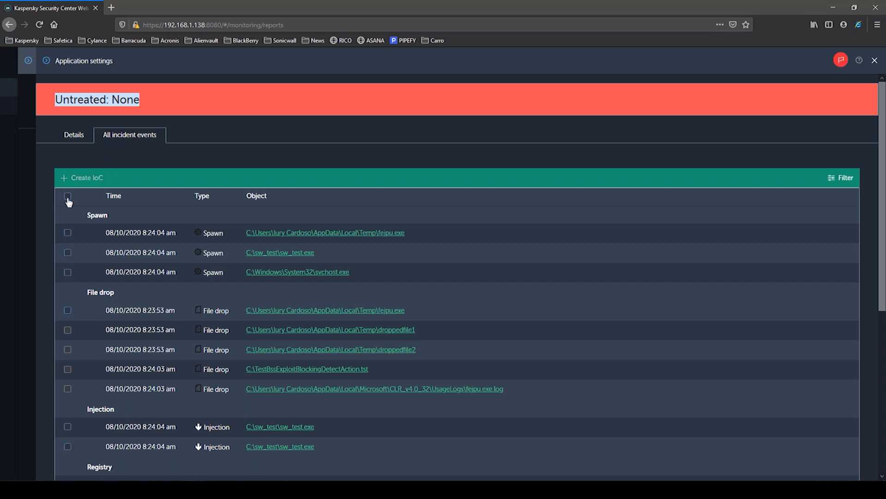
pyautogui.click(875, 61)
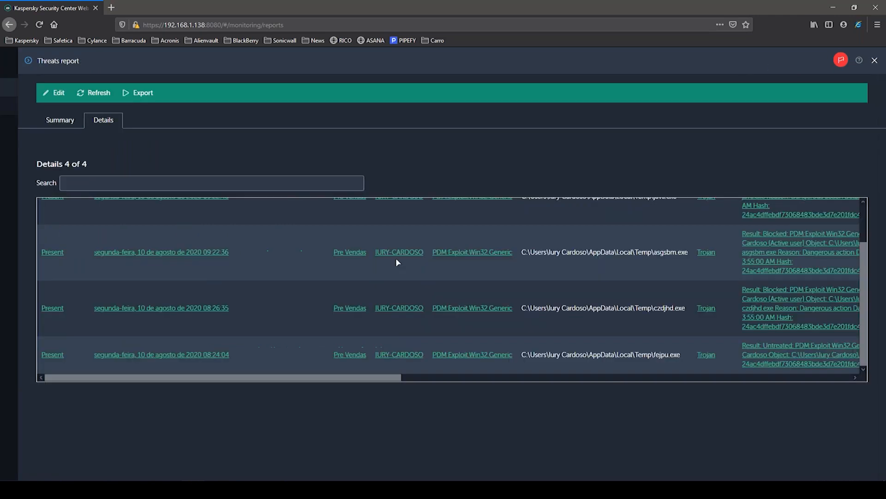
pyautogui.scroll(2, 403, 257)
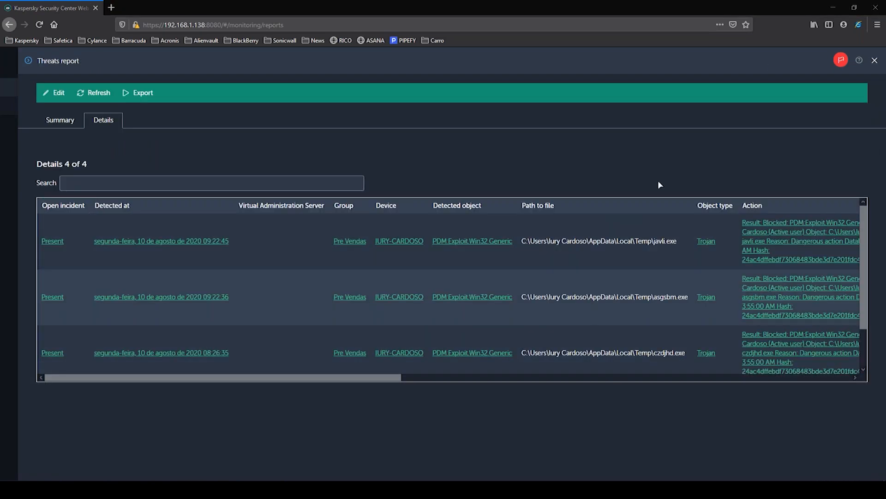